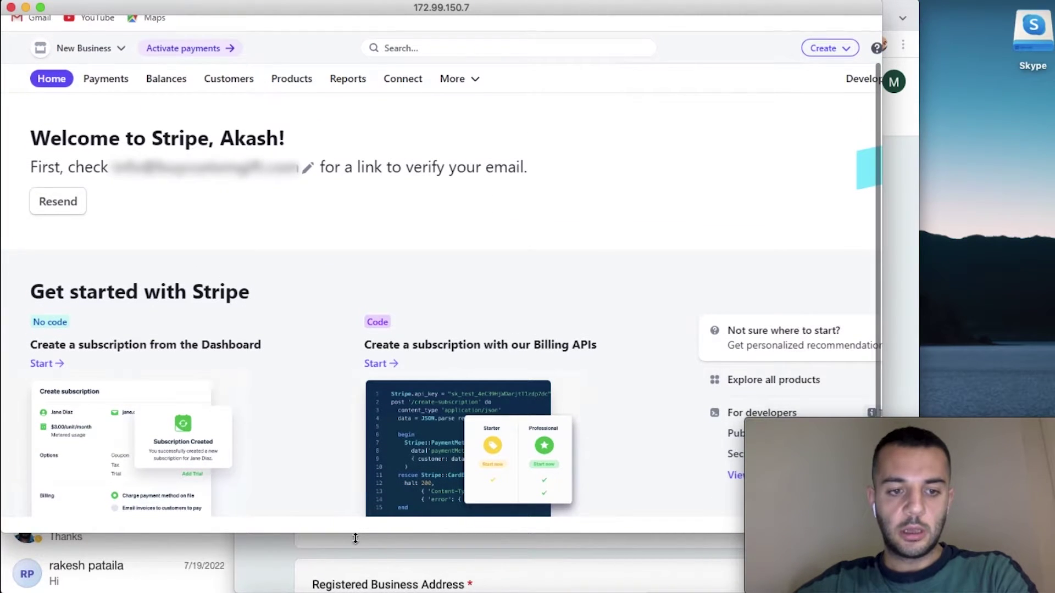
# Drag the remote view's bottom edge down to show the whole Chrome window with the Stripe dashboard.
pyautogui.moveTo(356, 531); pyautogui.dragTo(352, 571)
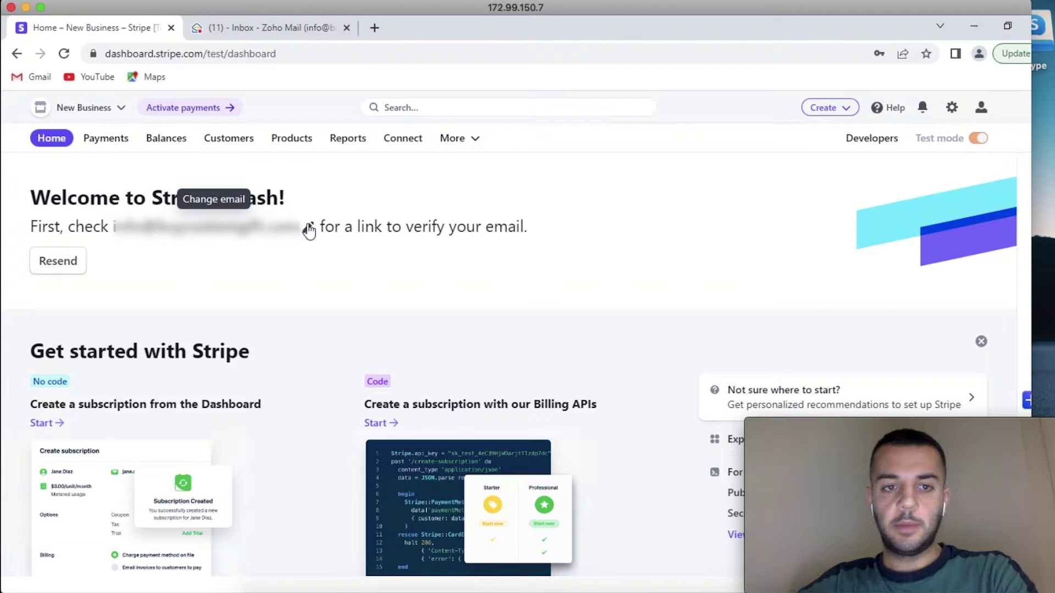
# Open the newest Stripe verification email in the Zoho Mail inbox.
pyautogui.click(289, 29)
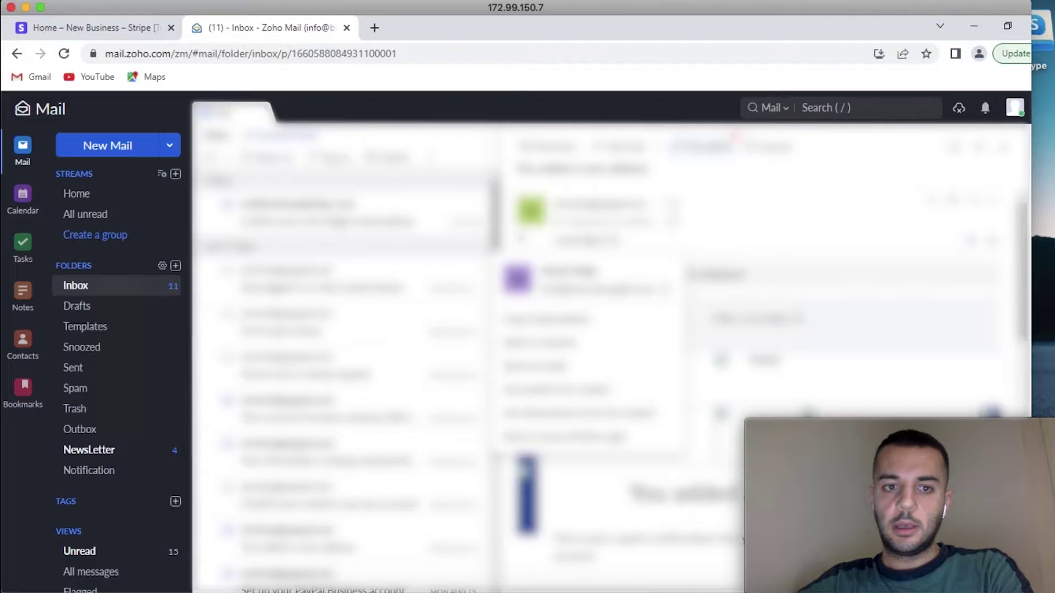
pyautogui.click(350, 225)
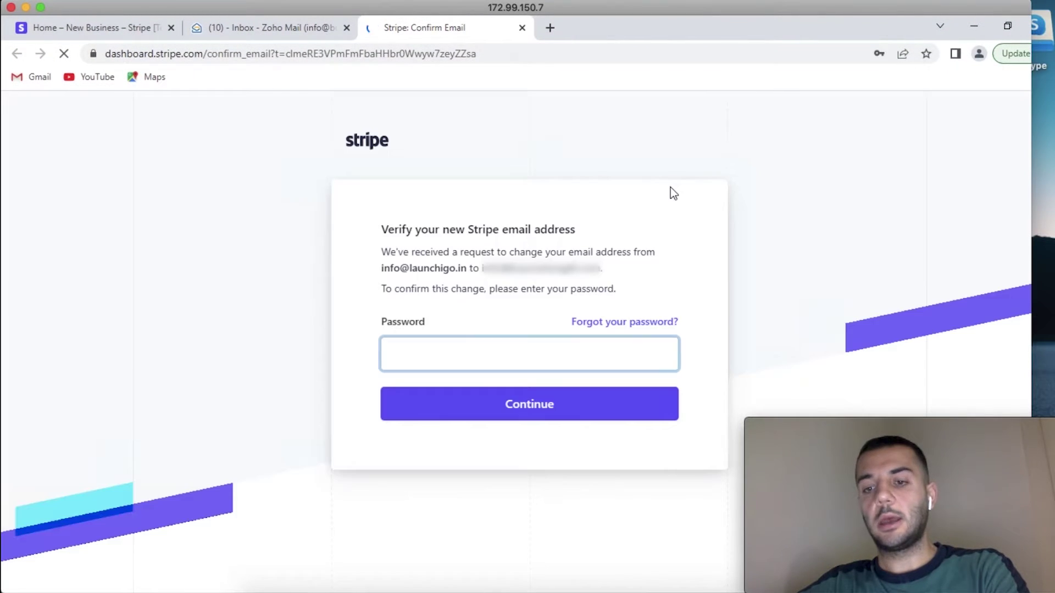
# Confirm the email address change with the account password.
pyautogui.click(531, 410)
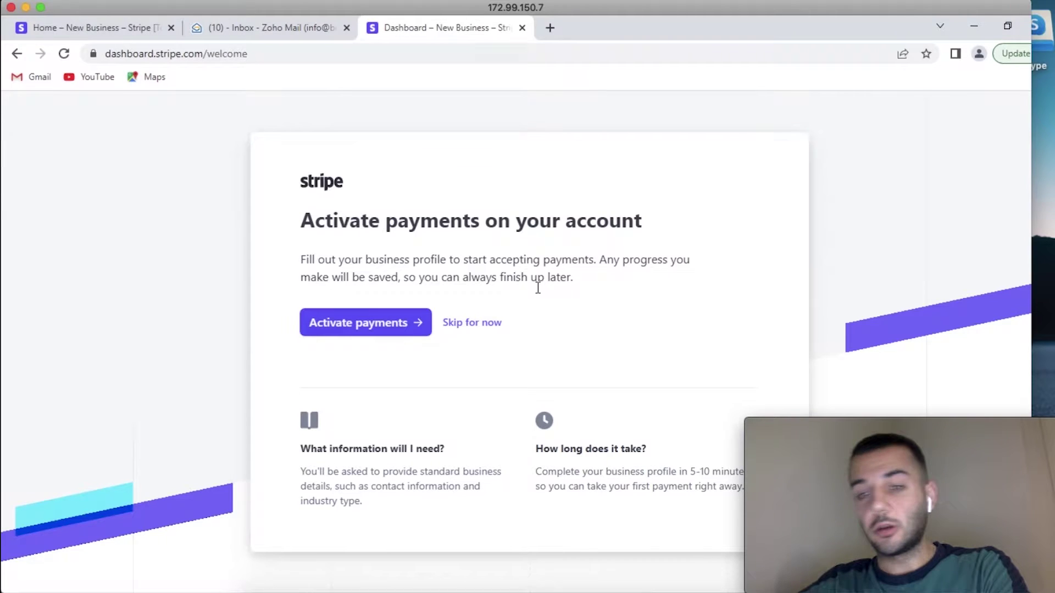
# Start activating payments and choose Company as business type with a Multi-member LLC structure.
pyautogui.click(388, 330)
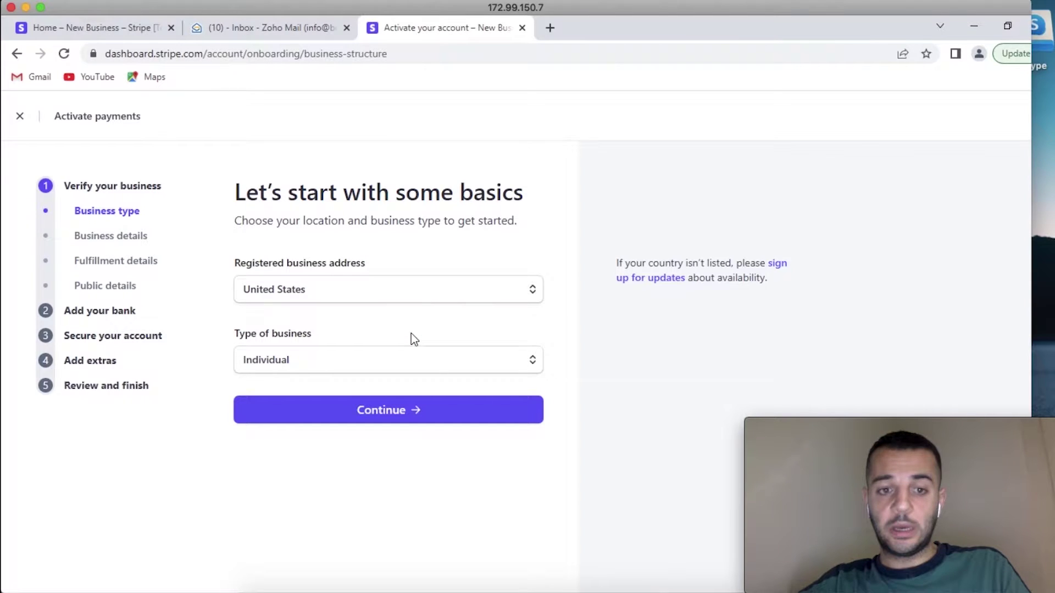
pyautogui.click(416, 371)
pyautogui.click(412, 396)
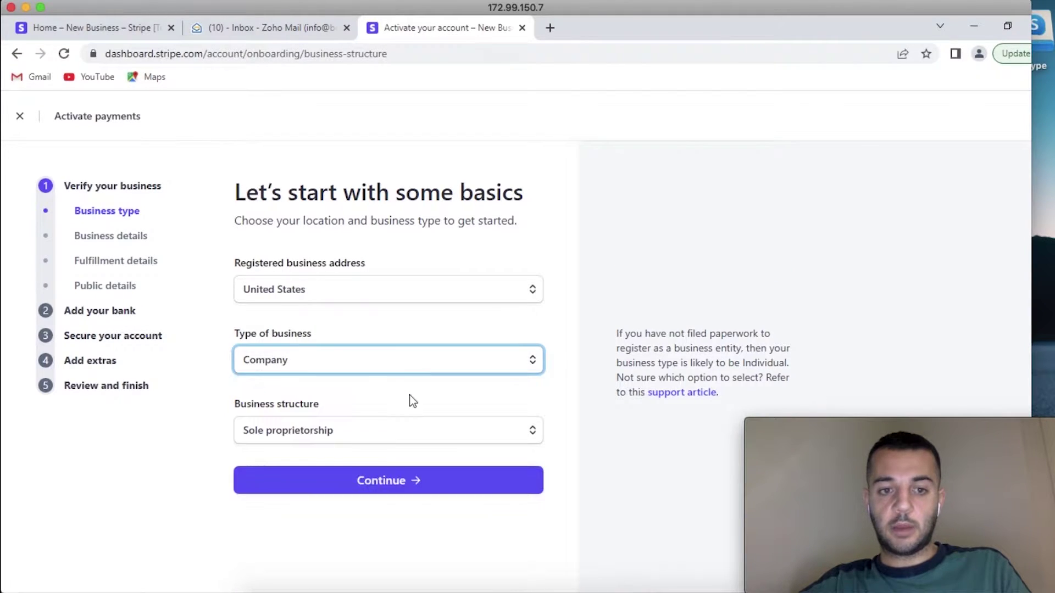
pyautogui.click(412, 437)
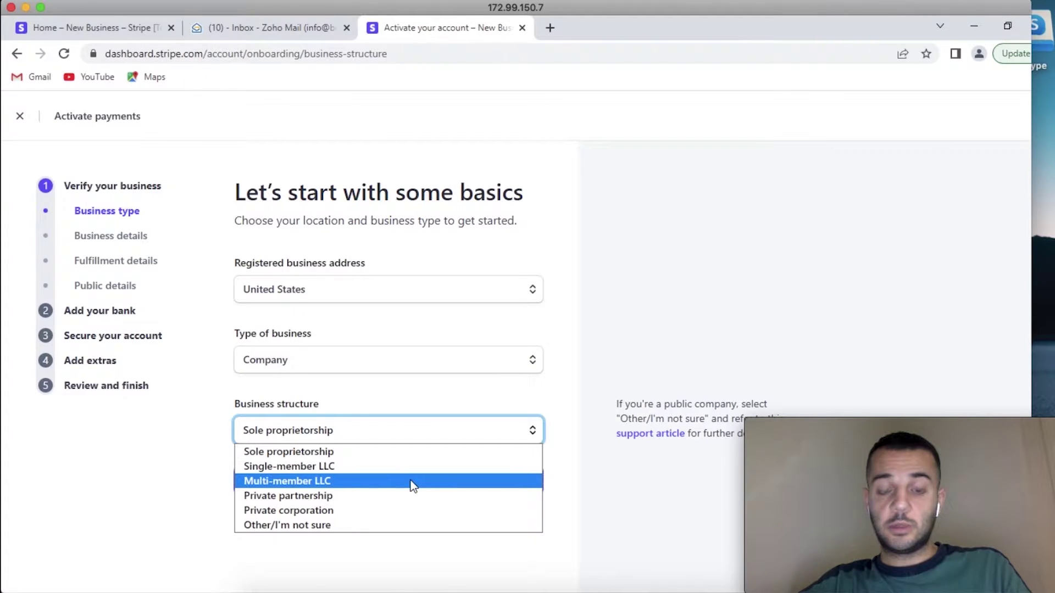
pyautogui.click(413, 484)
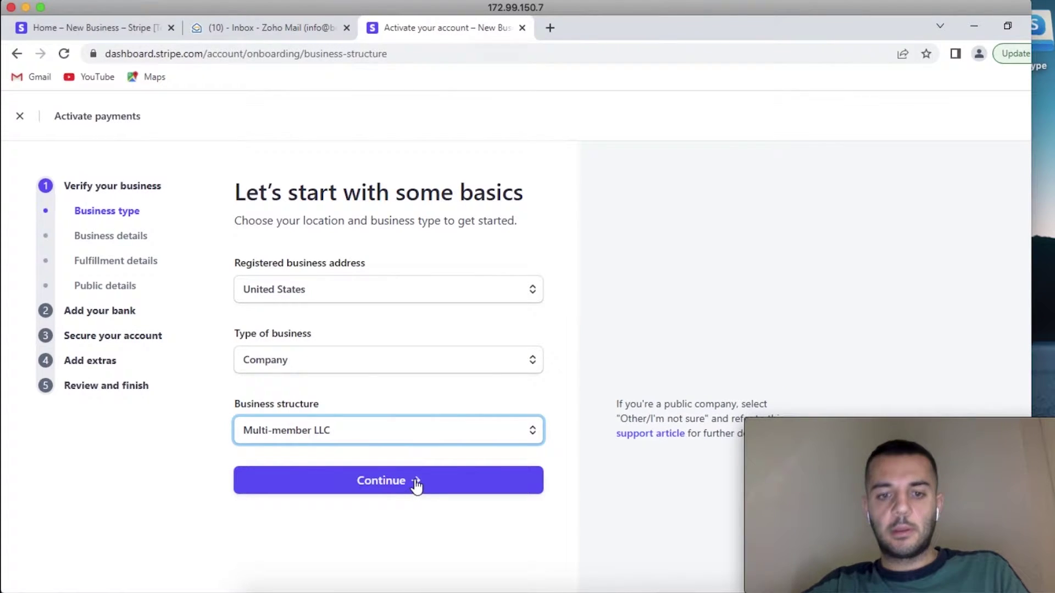
# Re-check the business type and structure lists, keeping Company and Multi-member LLC.
pyautogui.click(488, 365)
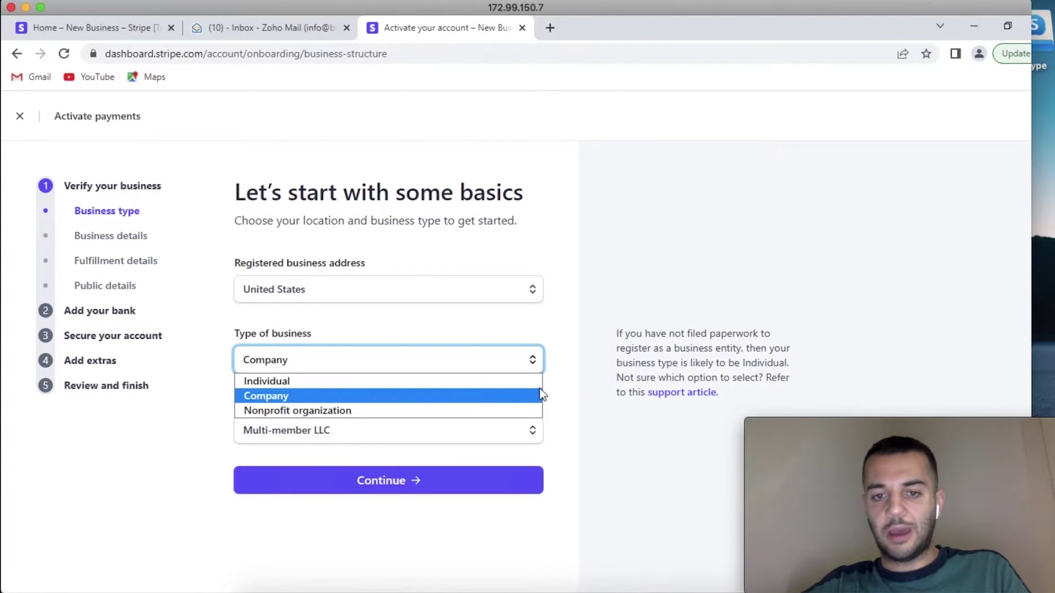
pyautogui.press('Up')
pyautogui.click(558, 397)
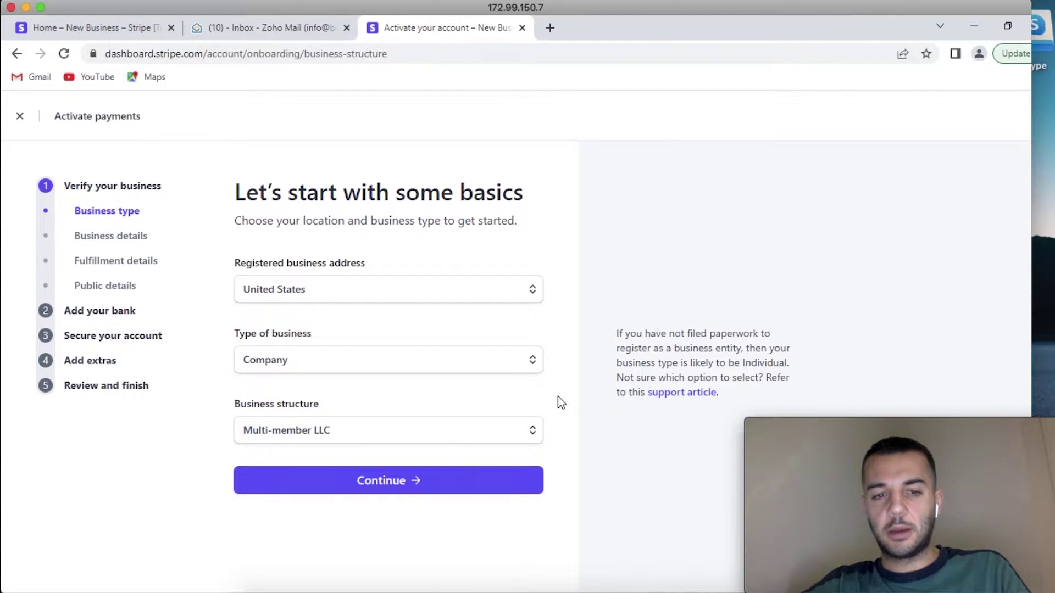
pyautogui.click(458, 439)
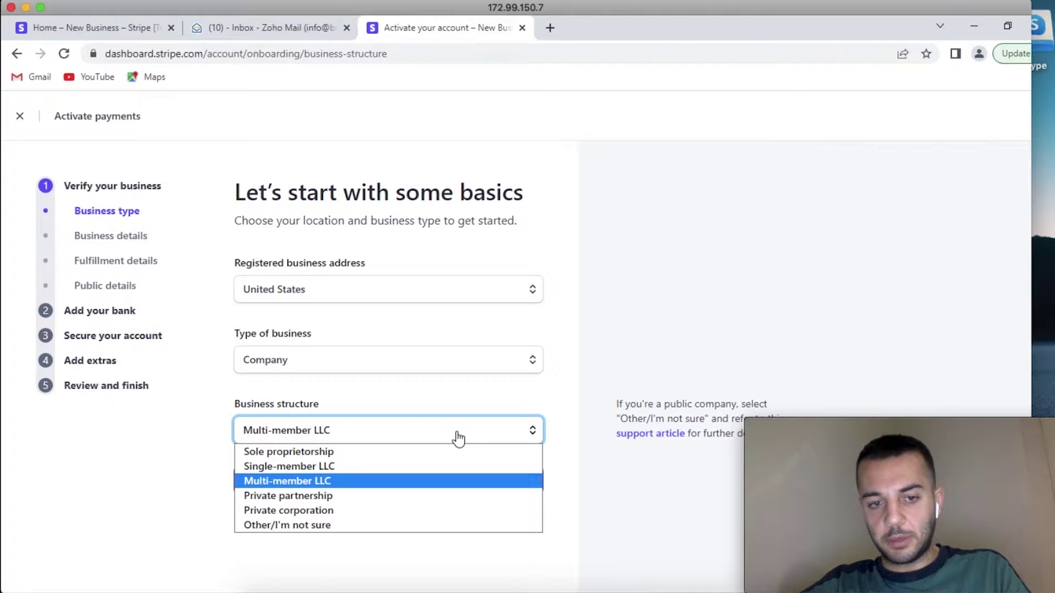
pyautogui.click(504, 488)
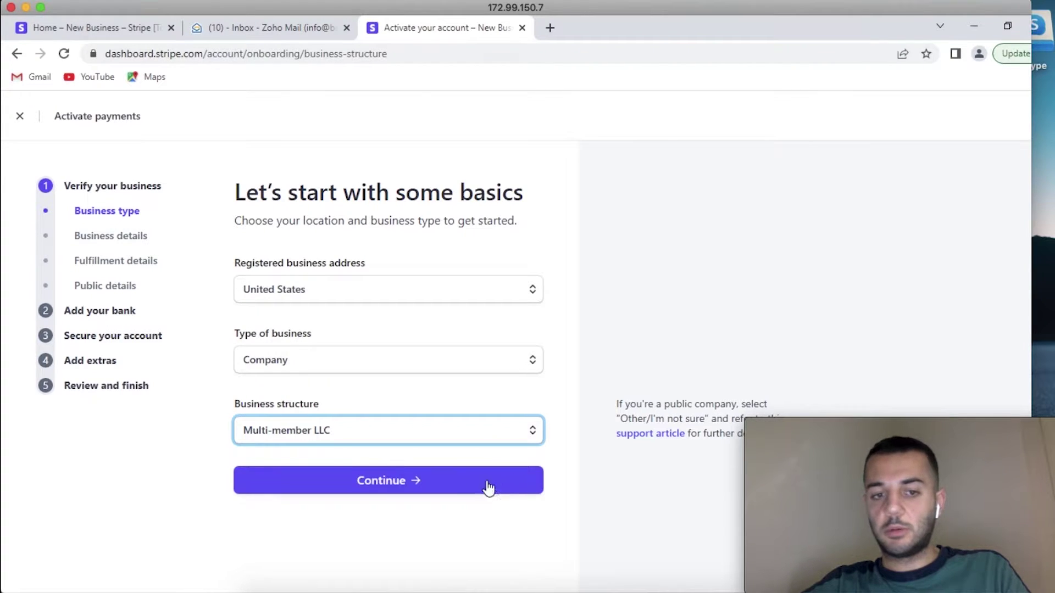
# Submit the Company / Multi-member LLC choices to reach the business details form.
pyautogui.click(443, 476)
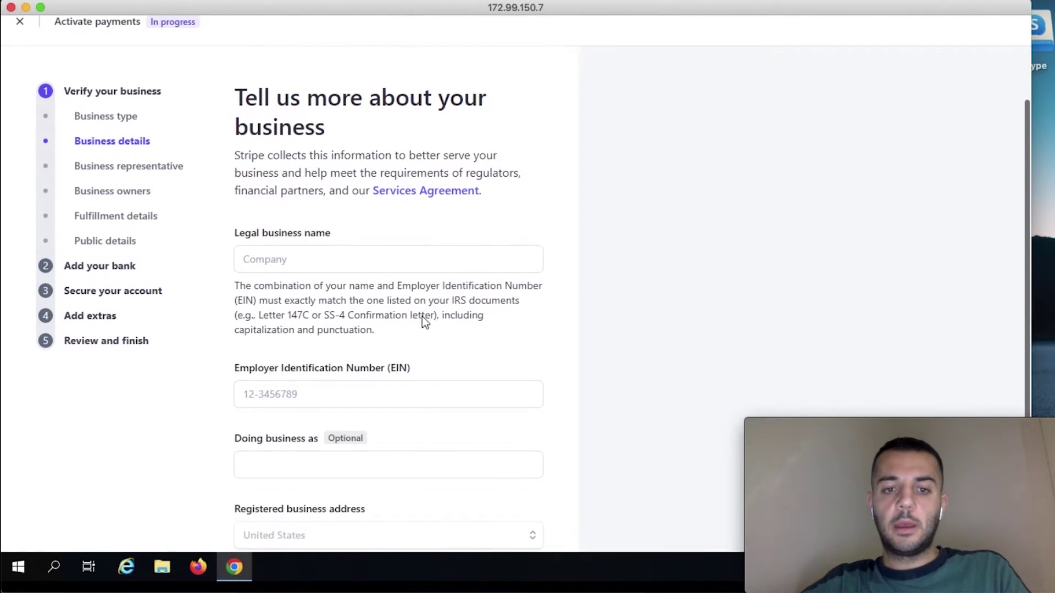
pyautogui.moveTo(399, 397)
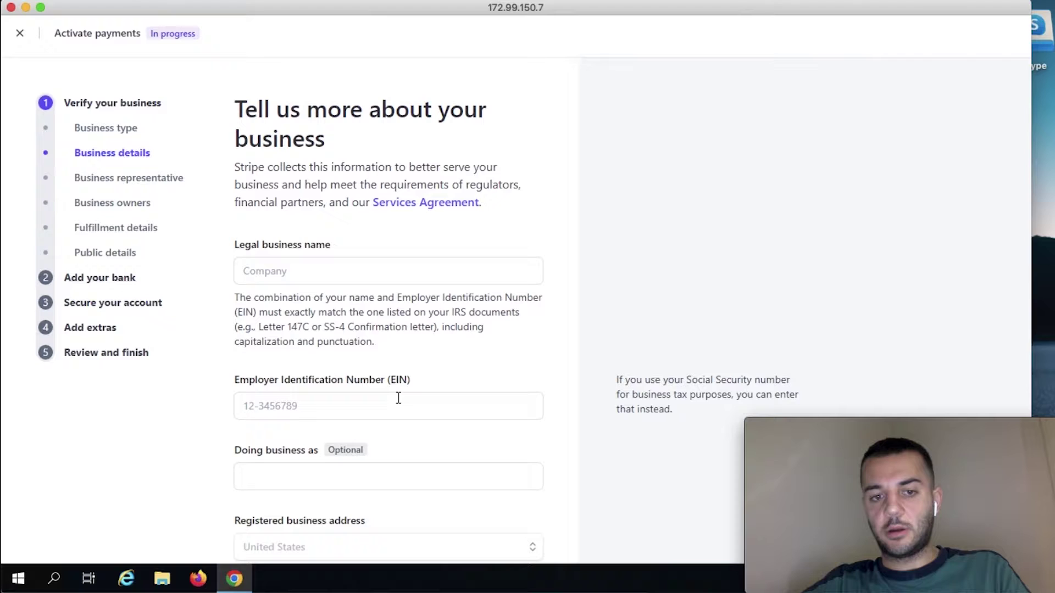
pyautogui.moveTo(295, 462)
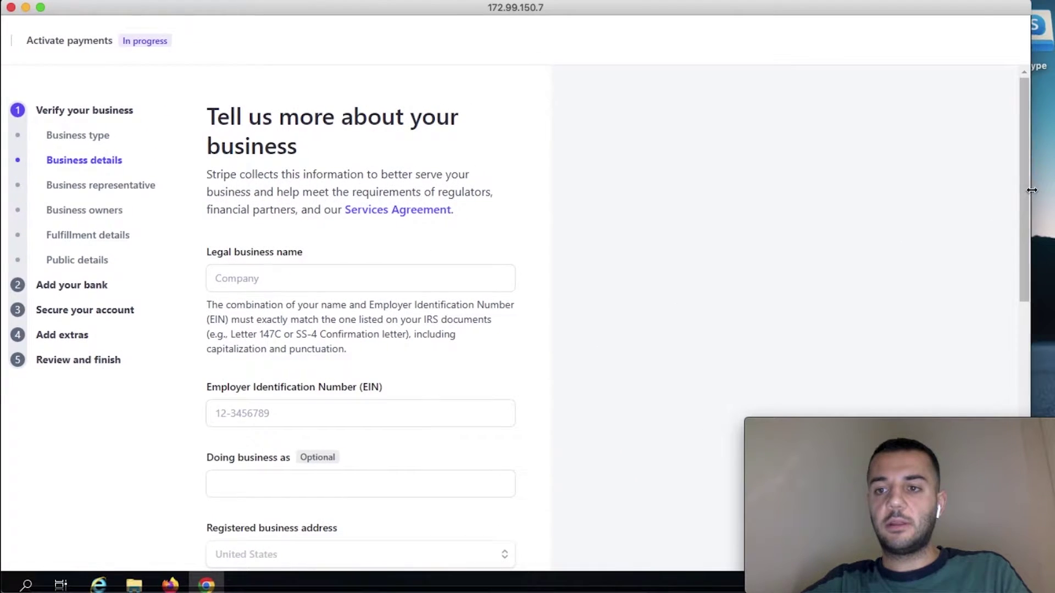
# Paste the registered Newark, Delaware business street address into Address line 1.
pyautogui.moveTo(1026, 192)
pyautogui.mouseDown()
pyautogui.moveTo(1031, 406)
pyautogui.moveTo(1022, 184)
pyautogui.mouseUp()
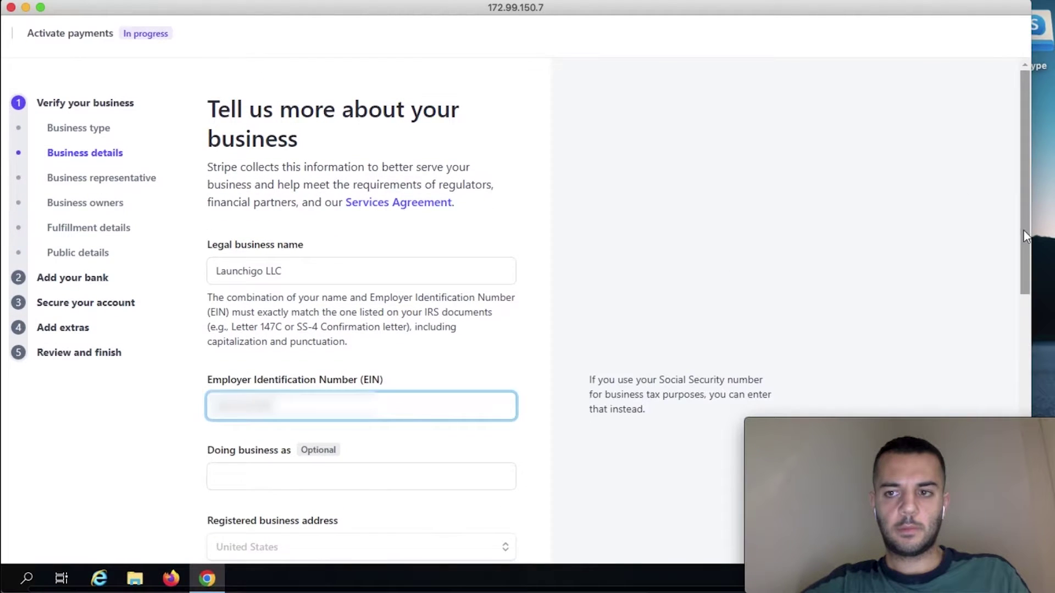
pyautogui.scroll(-1, 1024, 229)
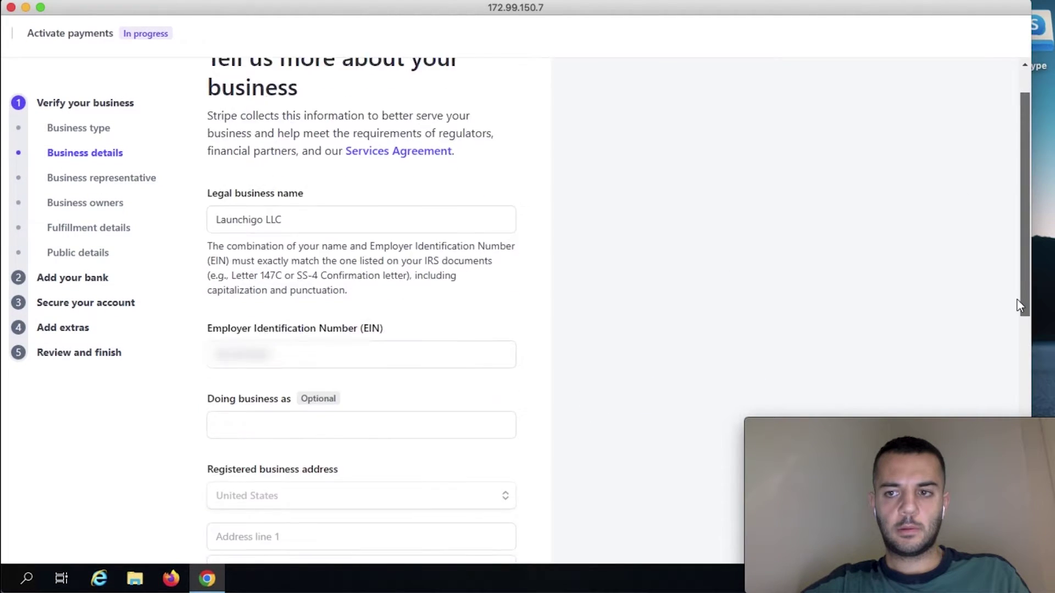
pyautogui.moveTo(1017, 305); pyautogui.dragTo(1023, 443)
pyautogui.click(278, 211)
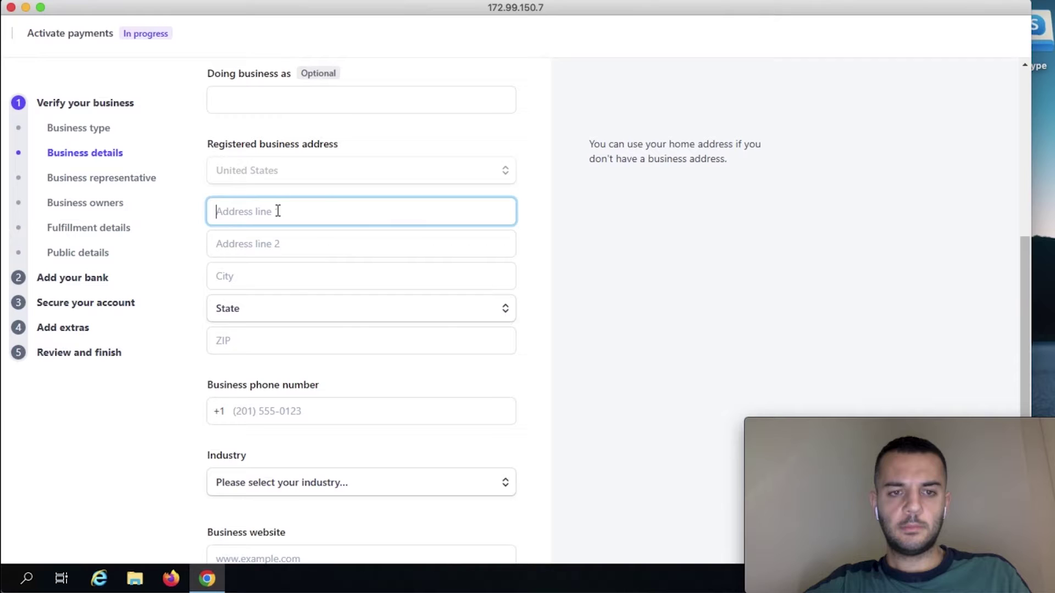
pyautogui.hotkey('ctrl', 'v')
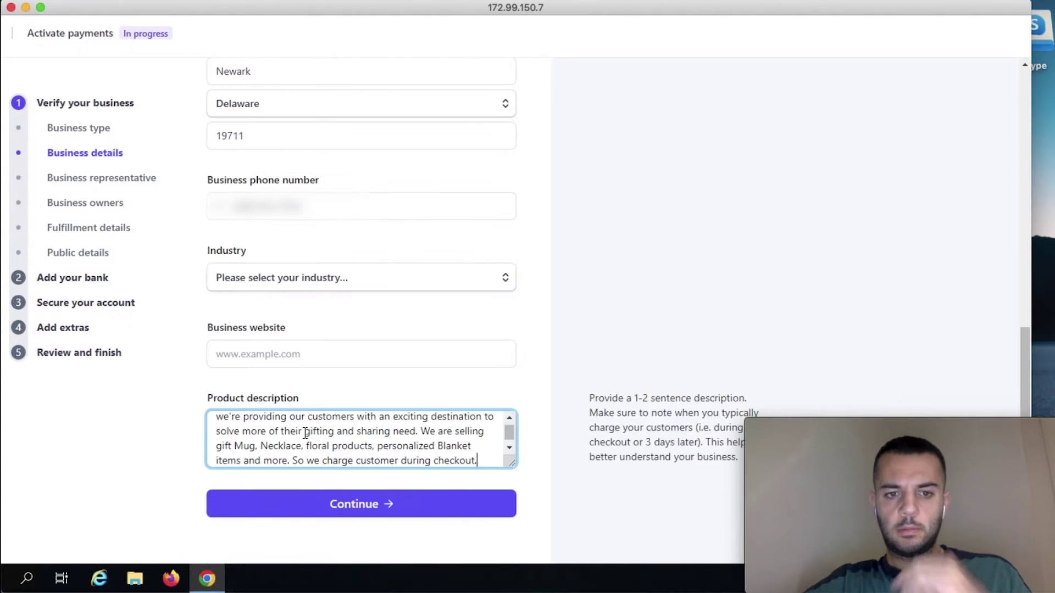
pyautogui.click(262, 352)
# Paste the business website and set the industry to Home goods and furniture.
pyautogui.hotkey('ctrl', 'v')
pyautogui.click(331, 278)
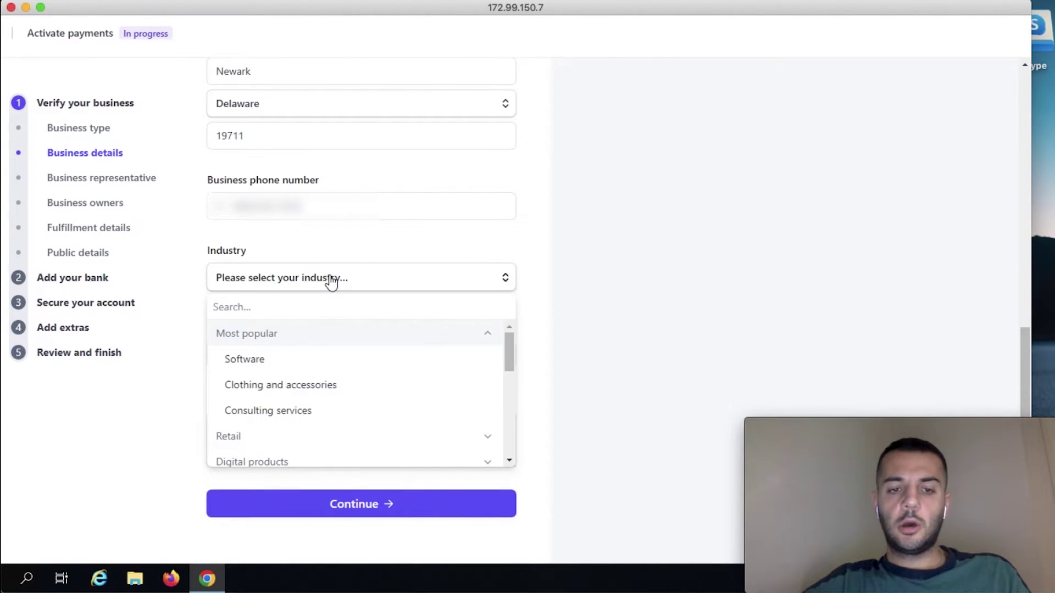
pyautogui.write('home')
pyautogui.click(330, 359)
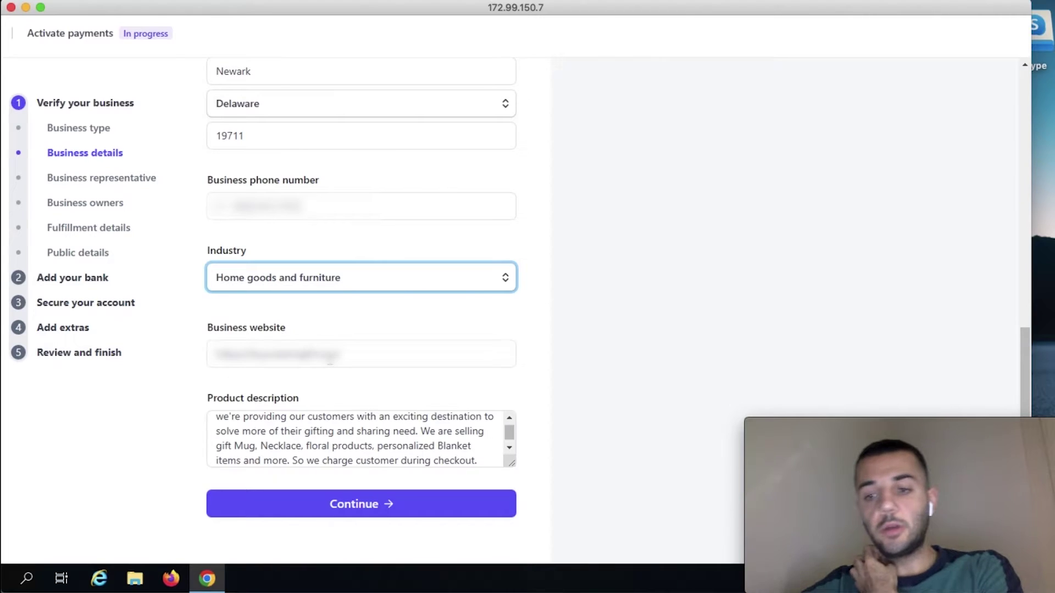
pyautogui.click(662, 311)
pyautogui.moveTo(483, 321)
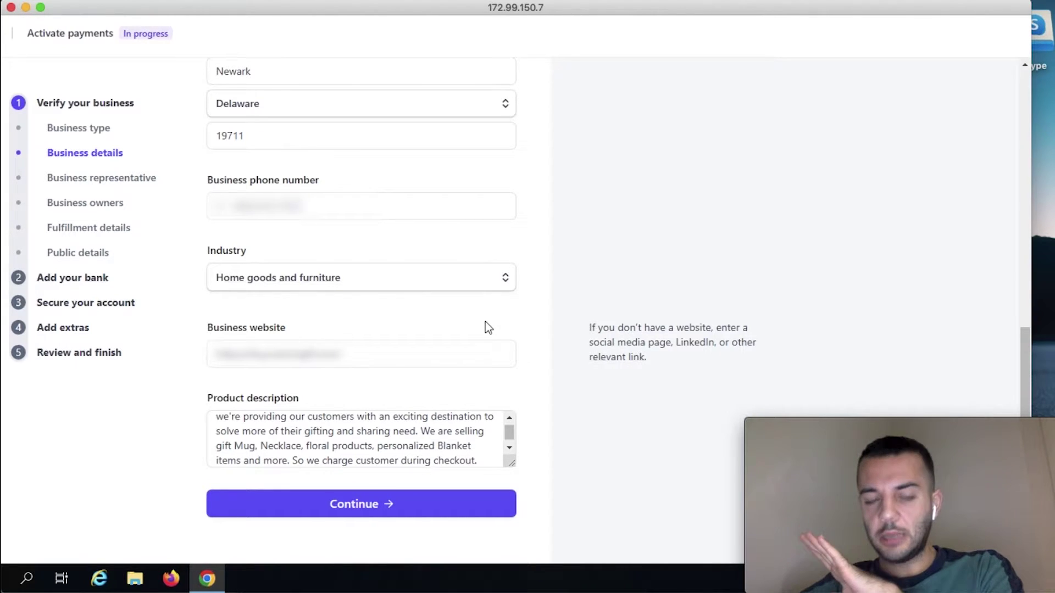
# Revise the product description to add pillows and quilts, then submit the business details.
pyautogui.click(472, 439)
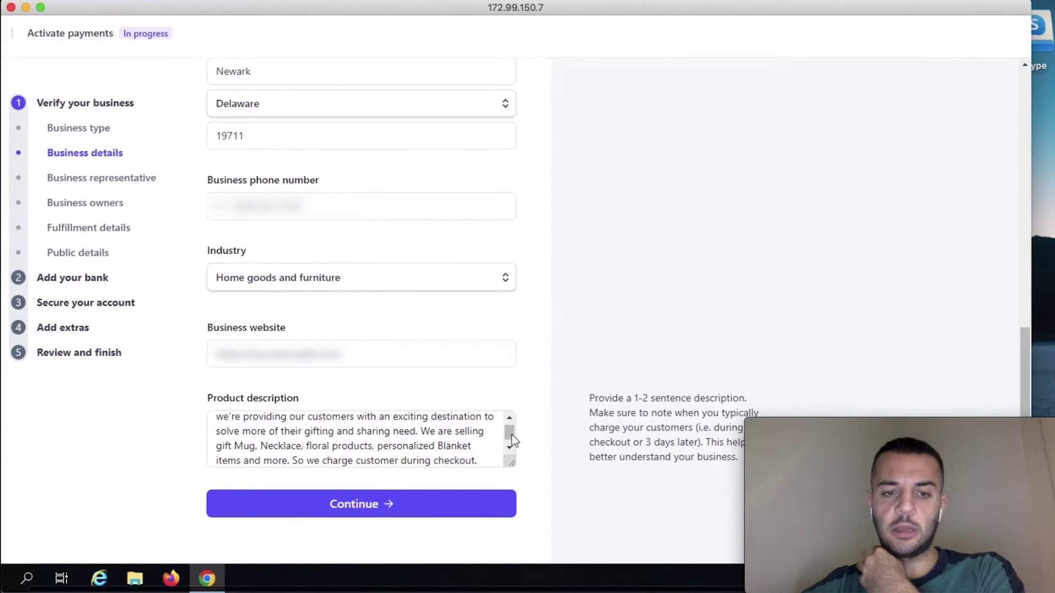
pyautogui.moveTo(231, 446); pyautogui.dragTo(426, 445)
pyautogui.write('s')
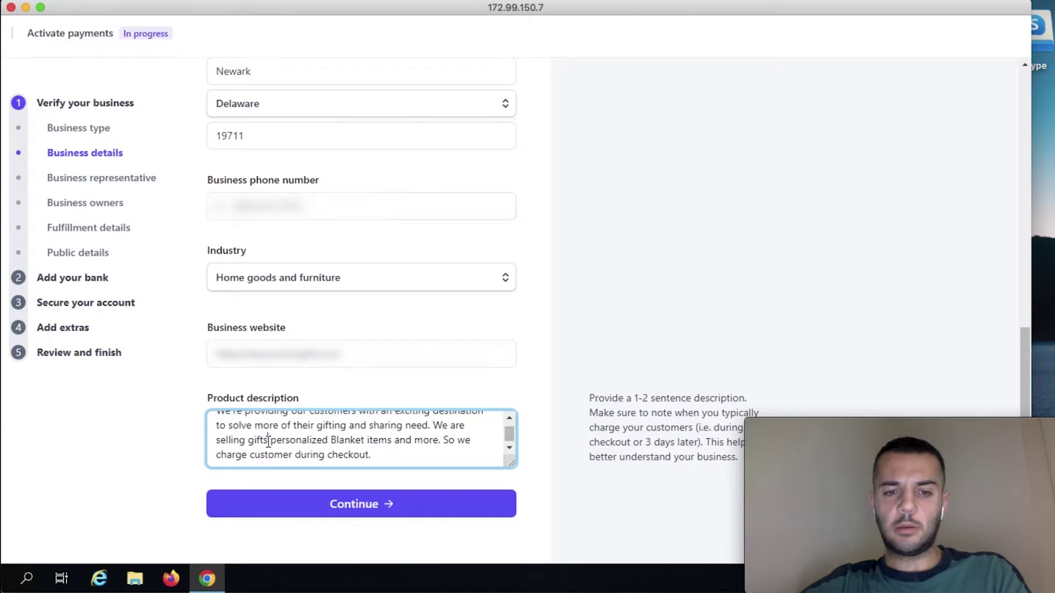
pyautogui.click(366, 440)
pyautogui.write('pillows,')
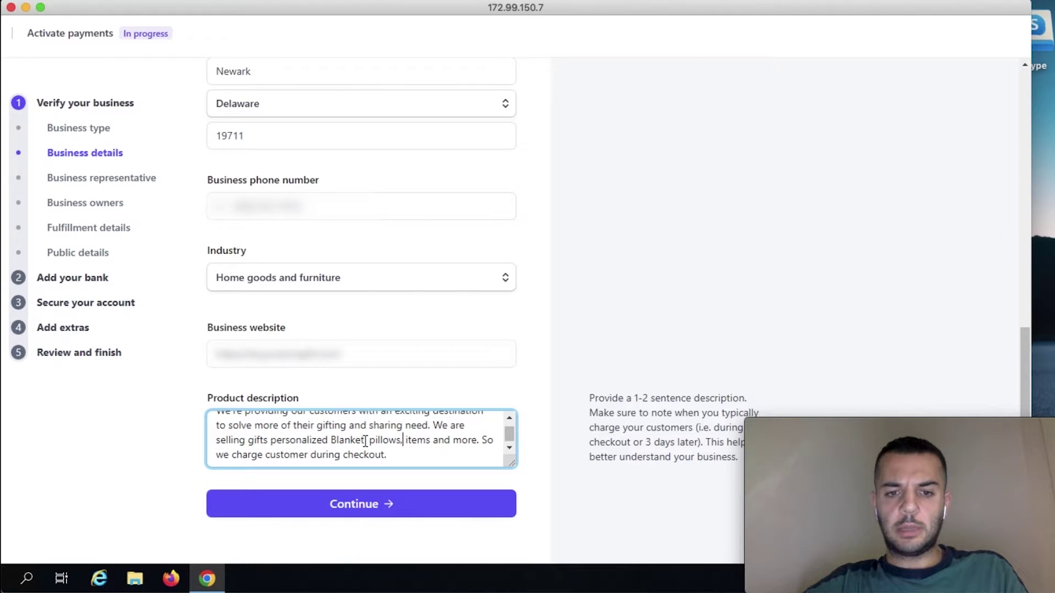
pyautogui.write(' quilts')
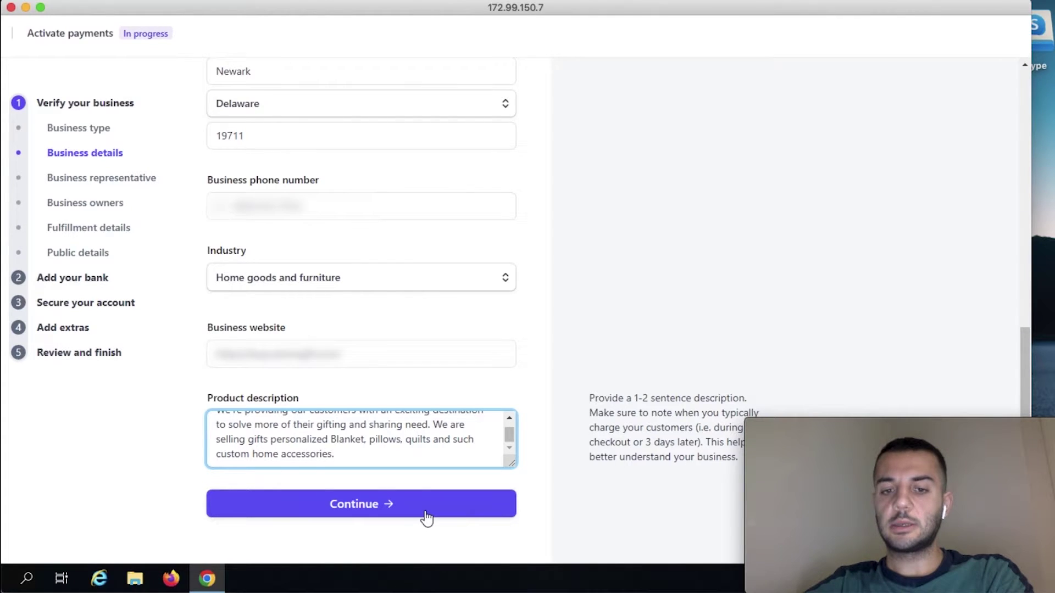
pyautogui.click(427, 518)
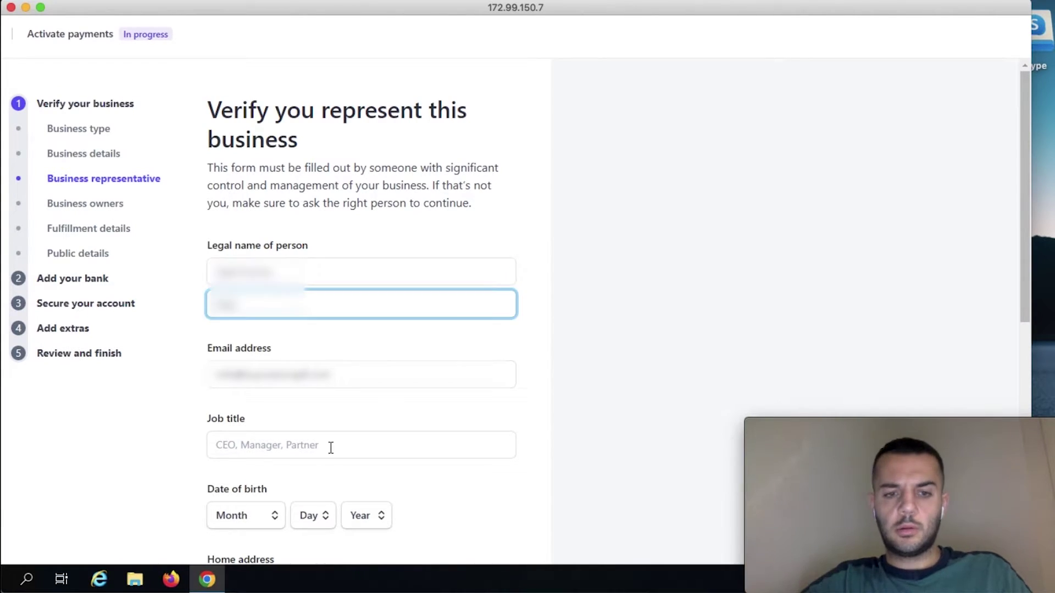
# Enter Co-Founder as the representative's job title.
pyautogui.click(331, 446)
pyautogui.write('Co-Fp')
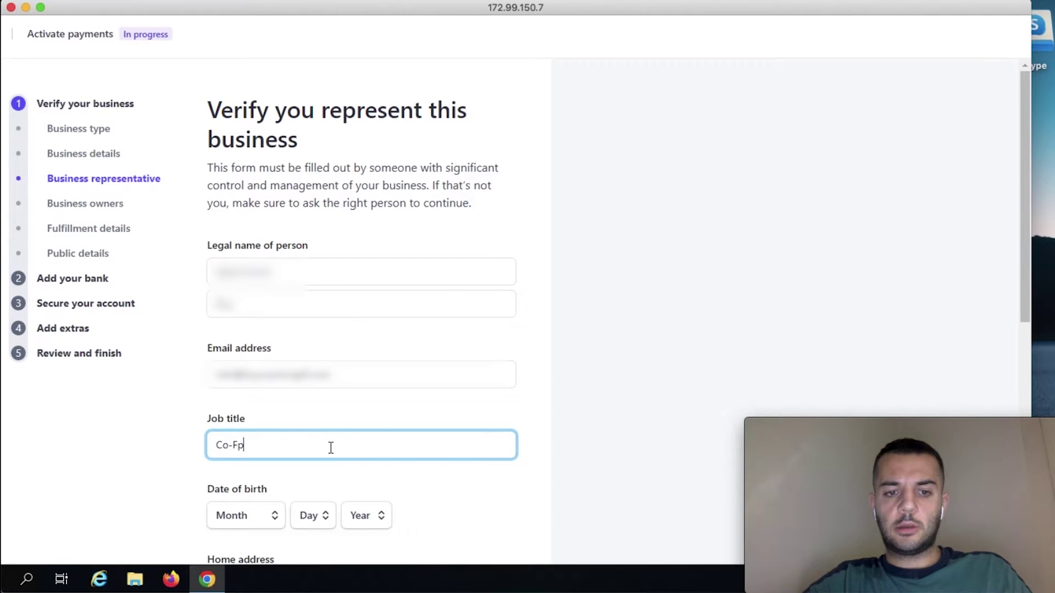
pyautogui.press('BackSpace')
pyautogui.write('ounder')
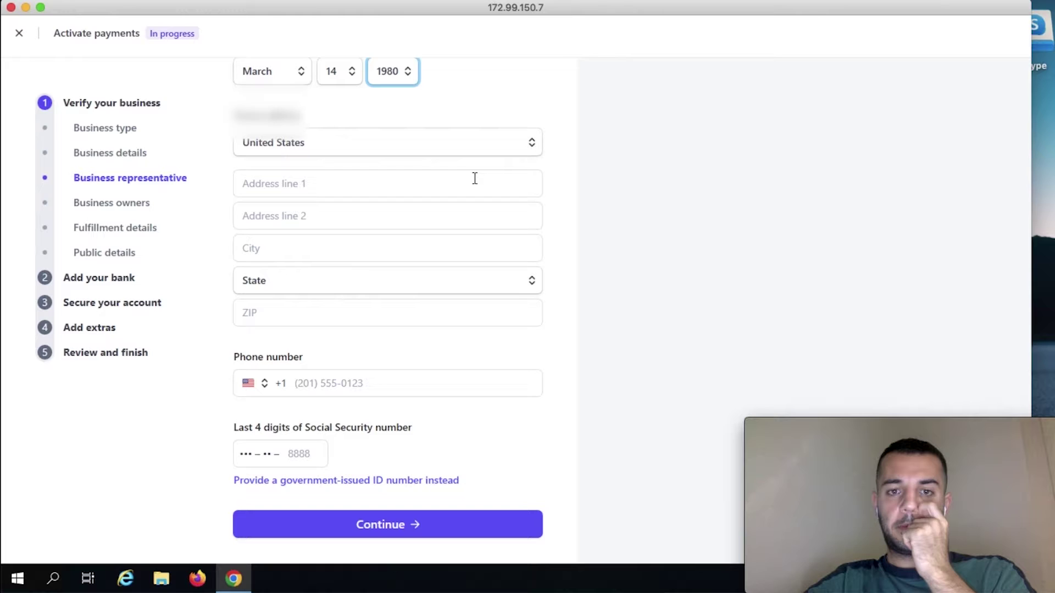
# Fill in the representative's home address and last four SSN digits, then submit.
pyautogui.click(475, 178)
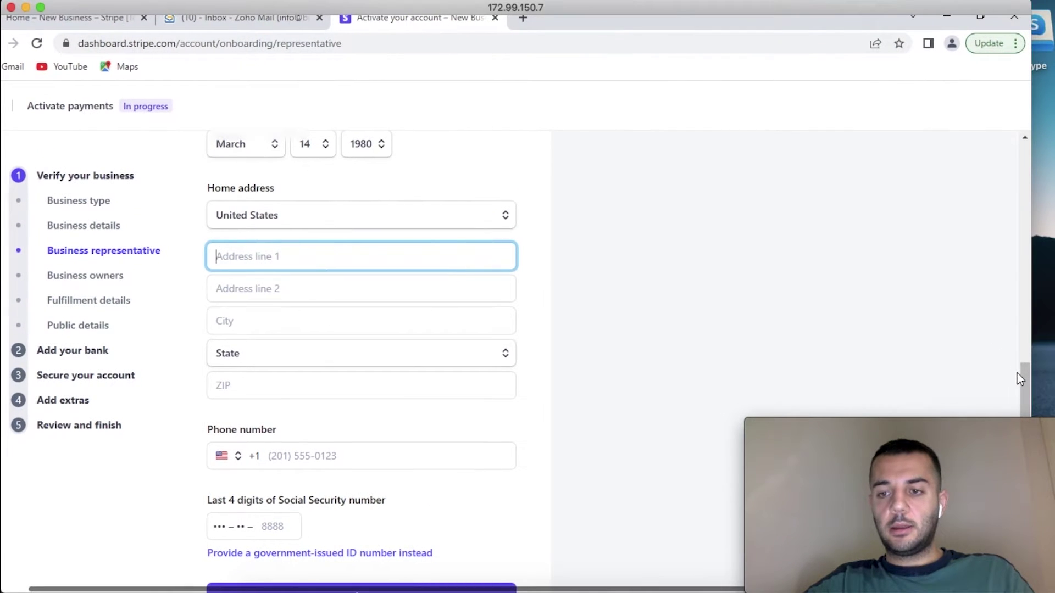
pyautogui.moveTo(1023, 376); pyautogui.dragTo(1024, 132)
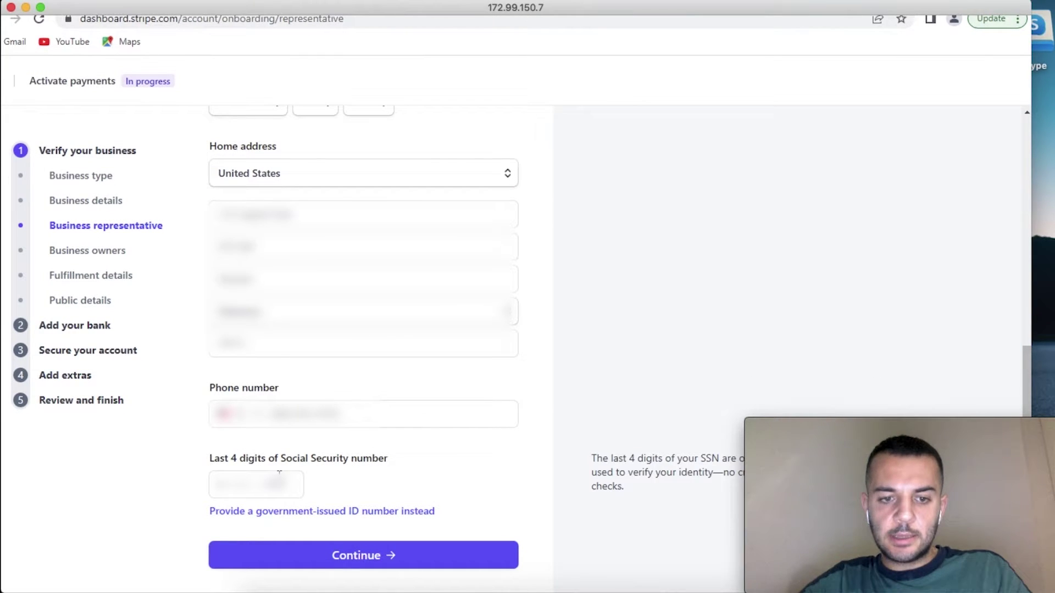
pyautogui.click(285, 496)
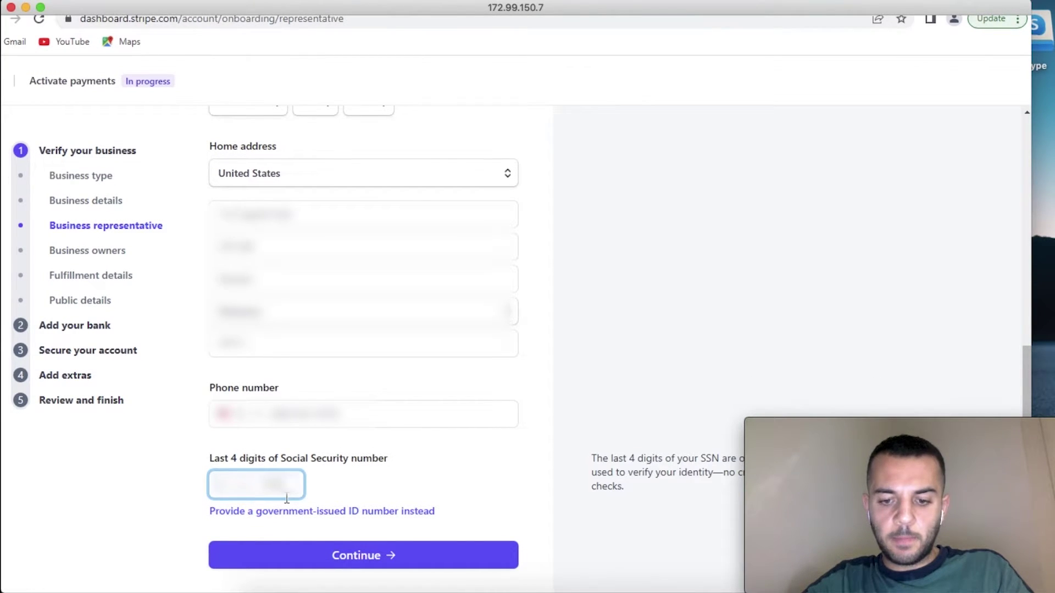
pyautogui.click(383, 486)
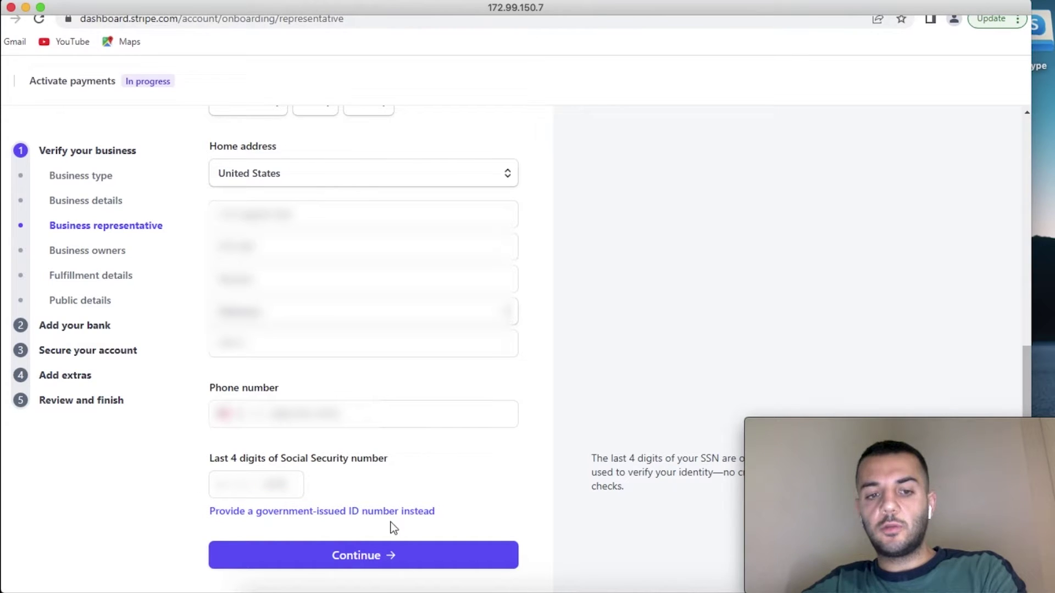
pyautogui.click(410, 556)
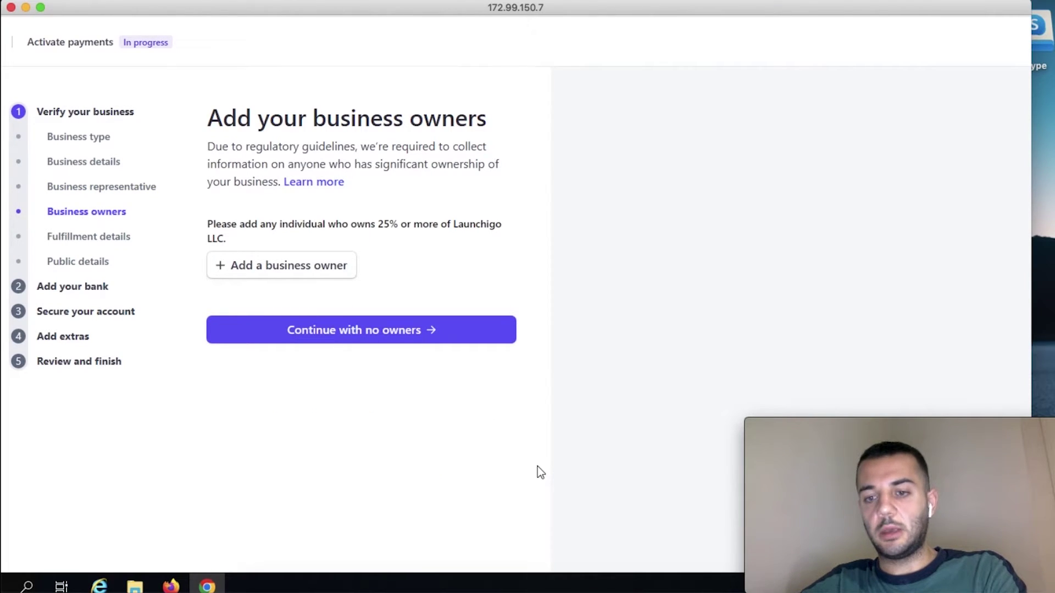
# Add a new business owner with their first name, last name and email address.
pyautogui.click(290, 272)
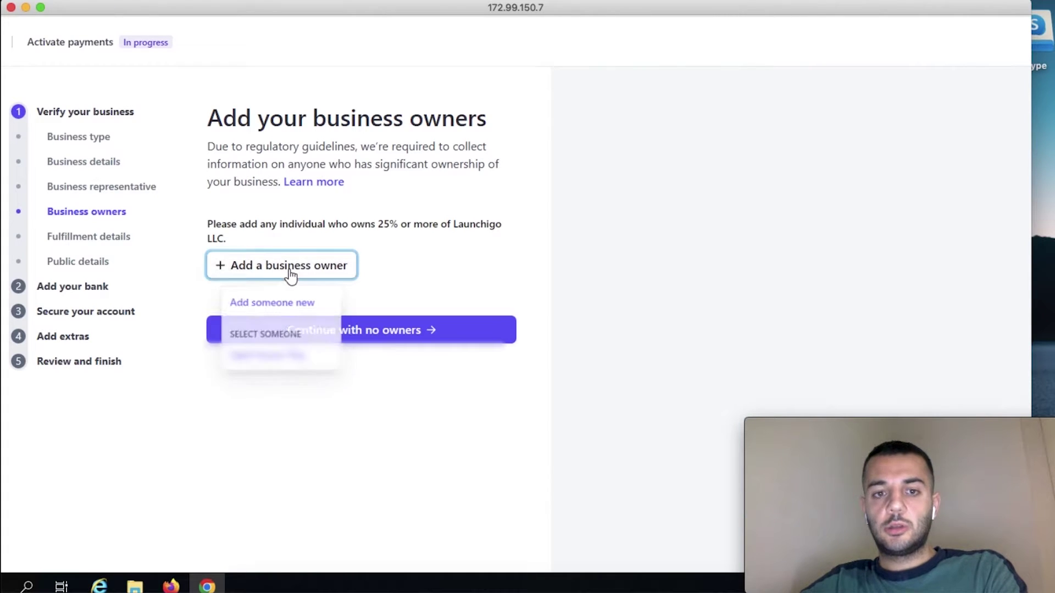
pyautogui.click(303, 305)
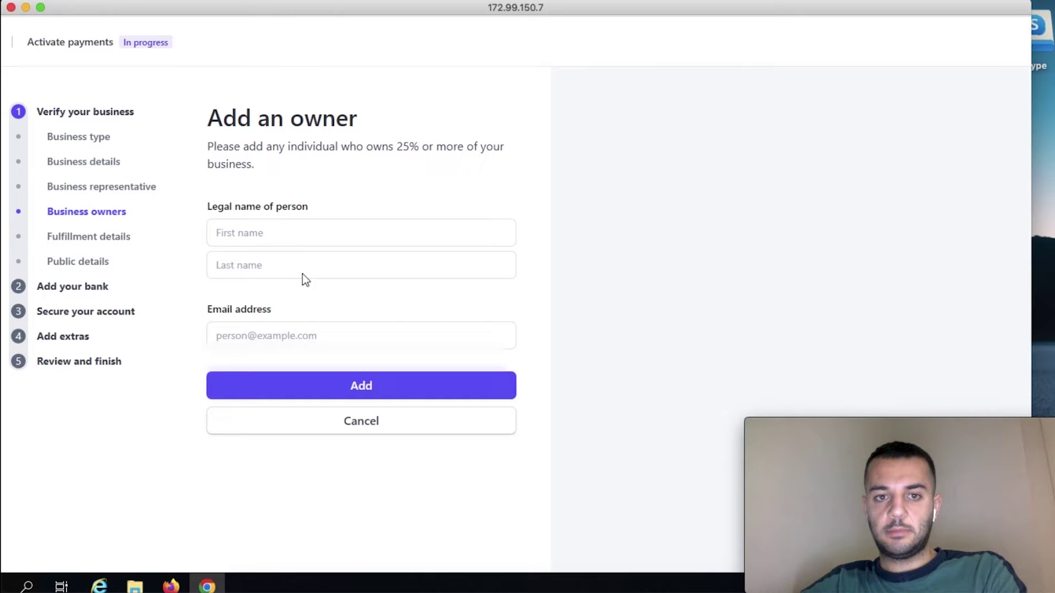
pyautogui.click(323, 229)
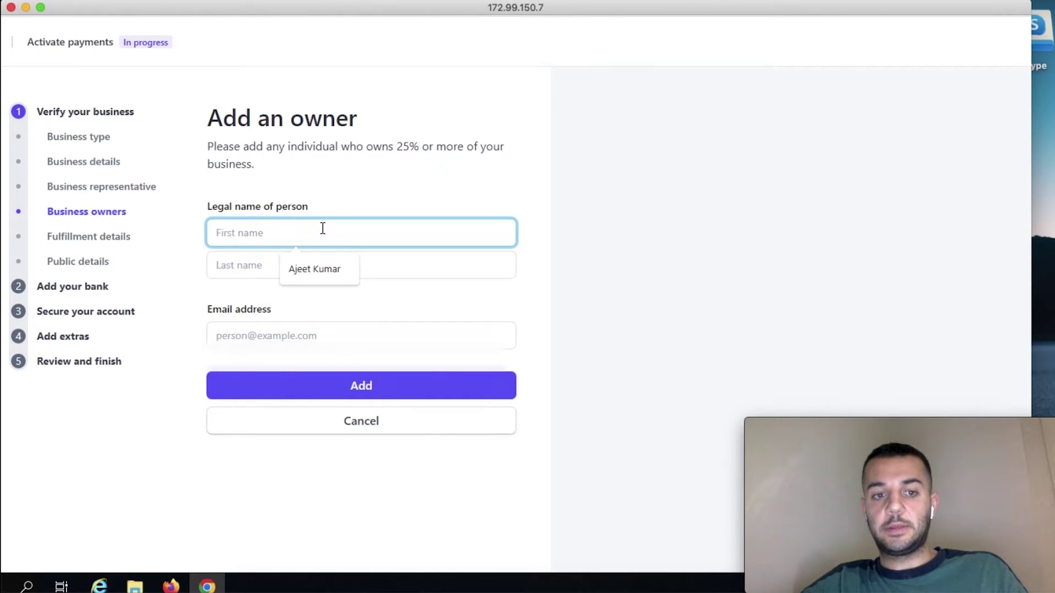
pyautogui.write('Ste')
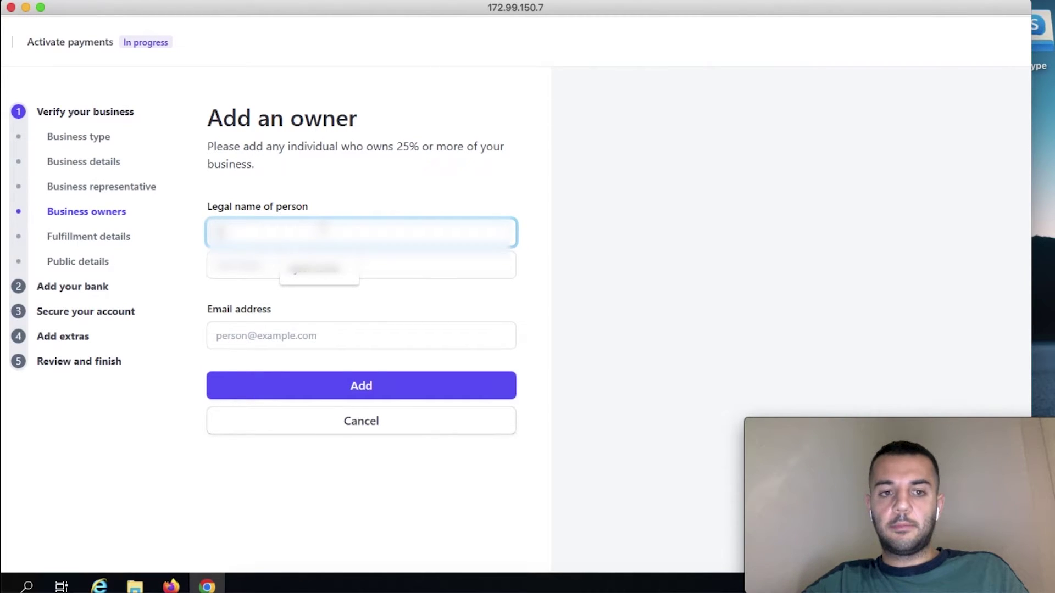
pyautogui.press('Tab')
pyautogui.write('Smi')
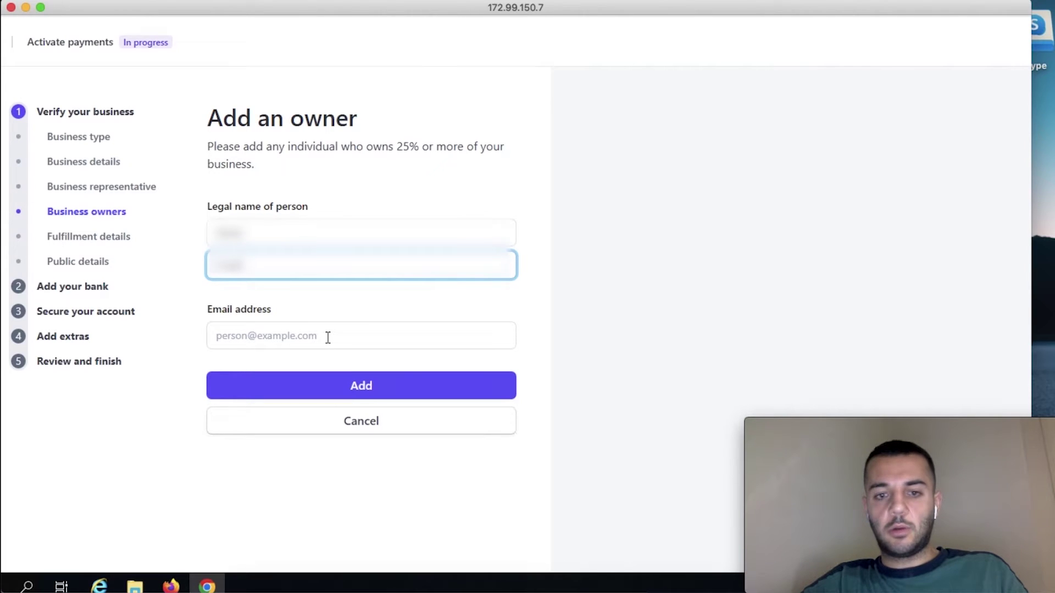
pyautogui.click(393, 585)
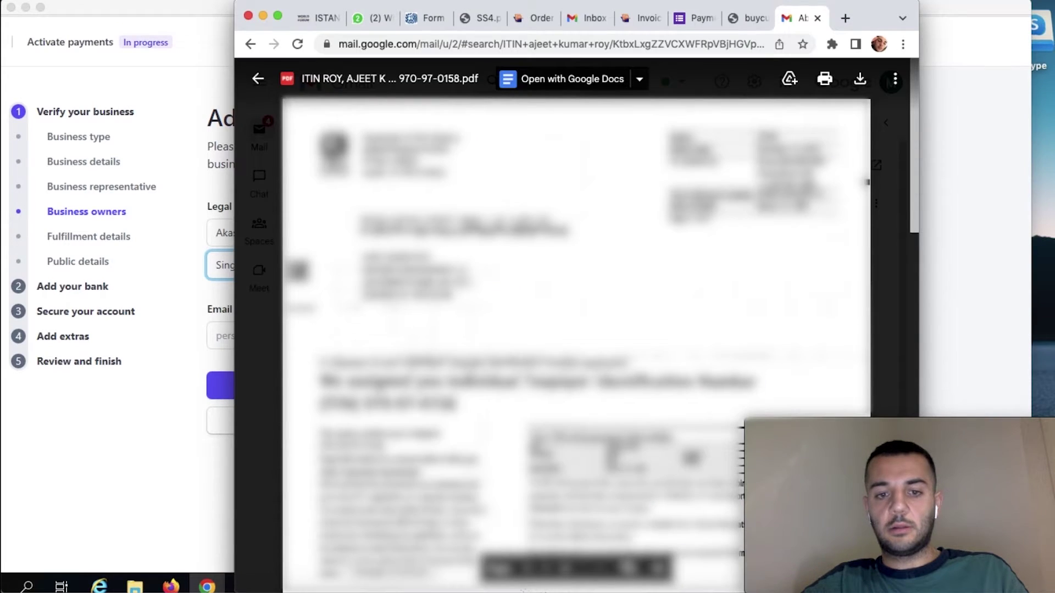
pyautogui.press('super+Tab')
pyautogui.click(312, 335)
pyautogui.click(330, 399)
pyautogui.click(364, 386)
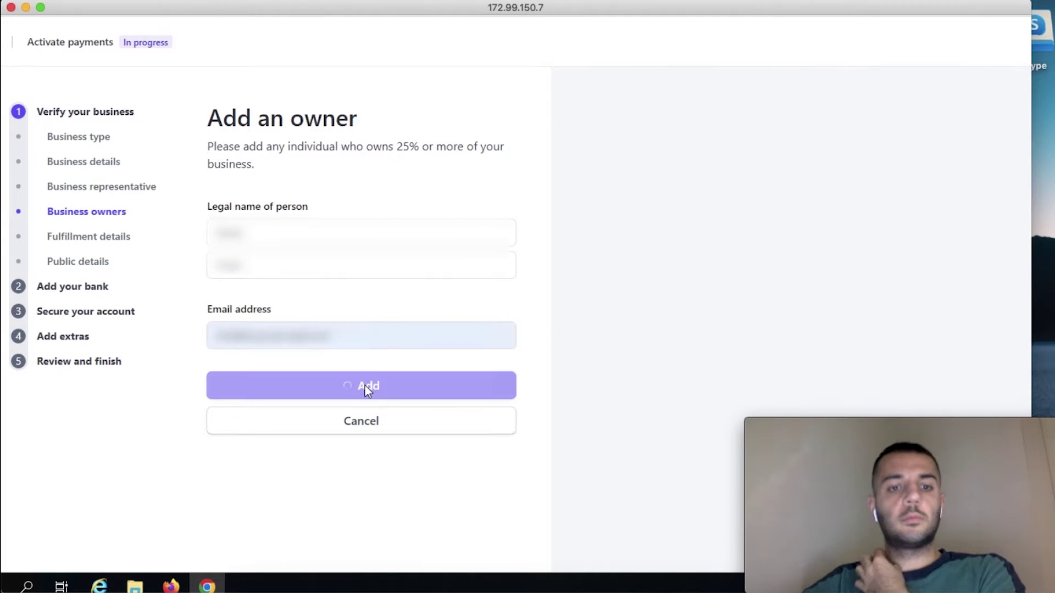
# Add the existing representative as a second owner and continue to fulfillment details.
pyautogui.click(351, 420)
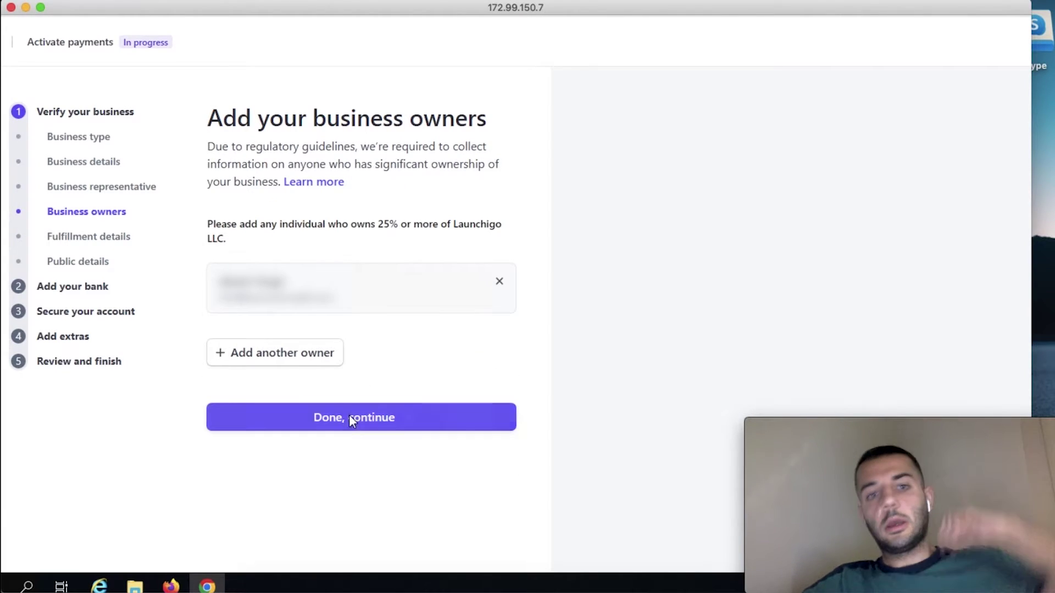
pyautogui.click(98, 214)
pyautogui.click(285, 359)
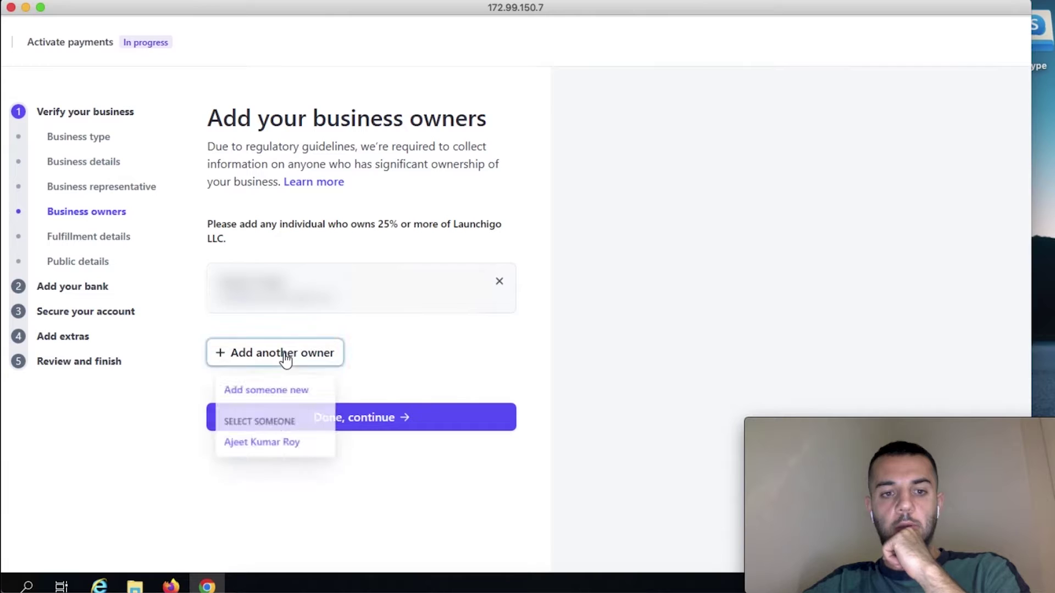
pyautogui.click(306, 440)
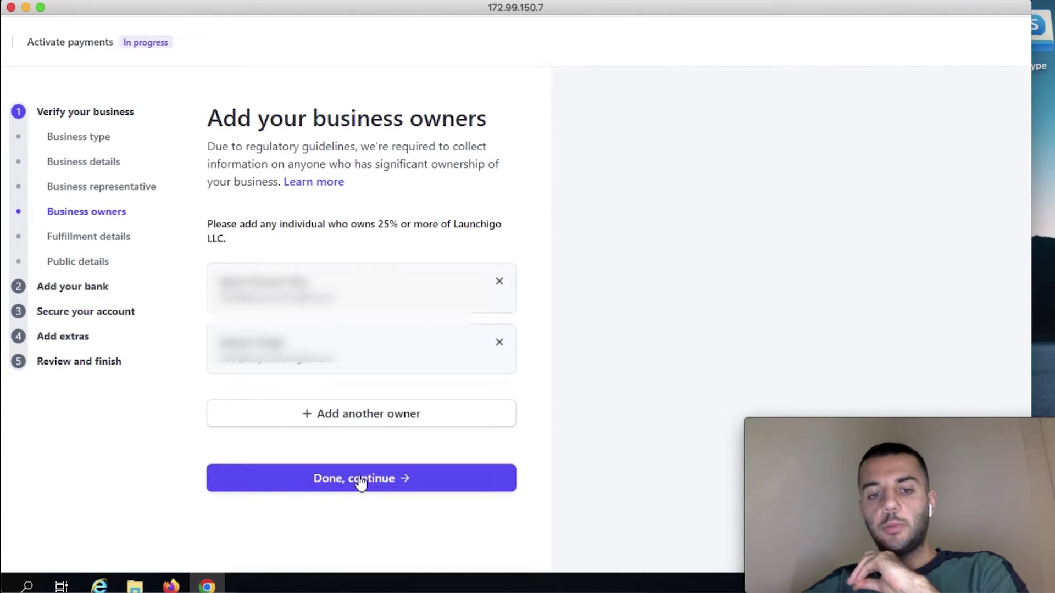
pyautogui.click(359, 477)
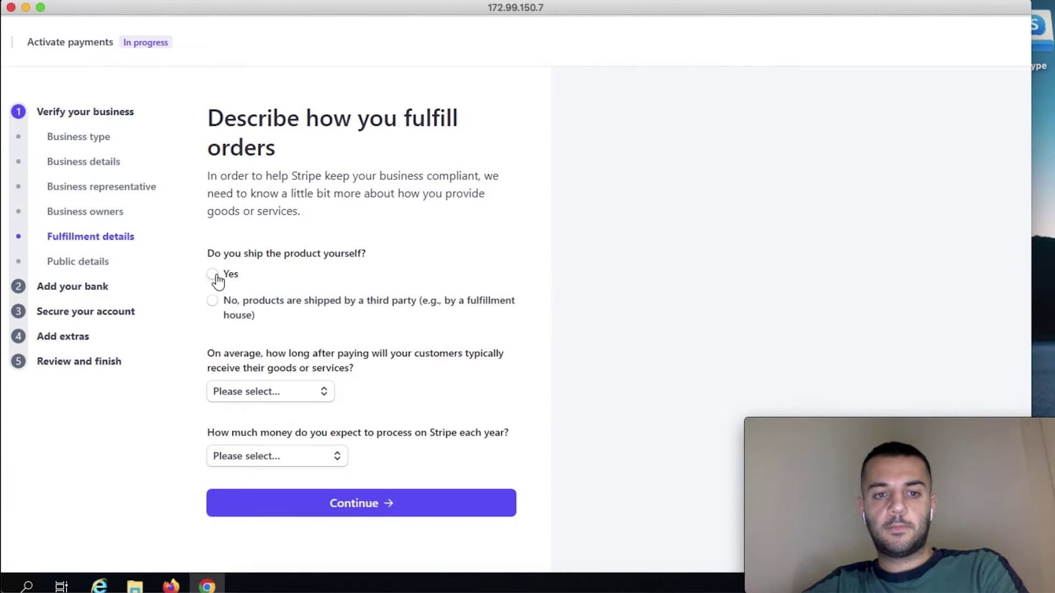
# Answer Yes to self-shipping, choose Within 2 weeks delivery and $100,000–$1,000,000 yearly volume, and continue.
pyautogui.click(215, 276)
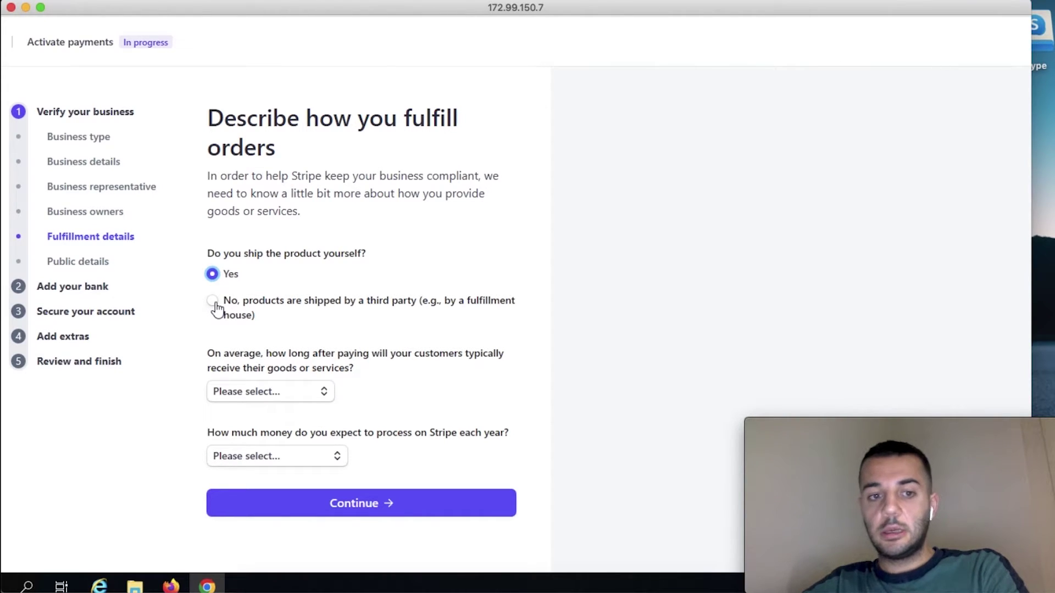
pyautogui.click(288, 391)
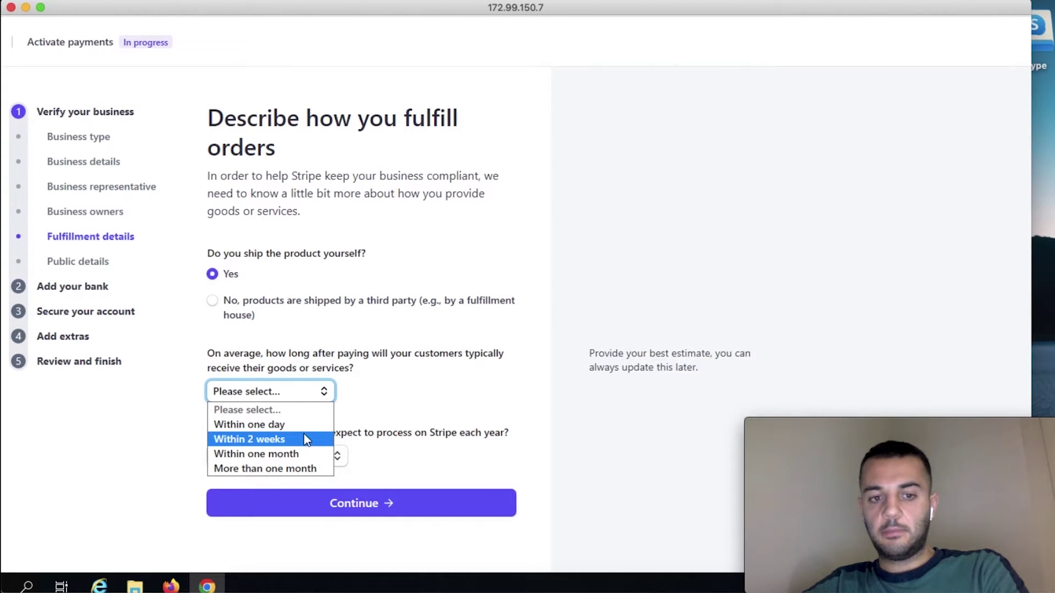
pyautogui.click(306, 440)
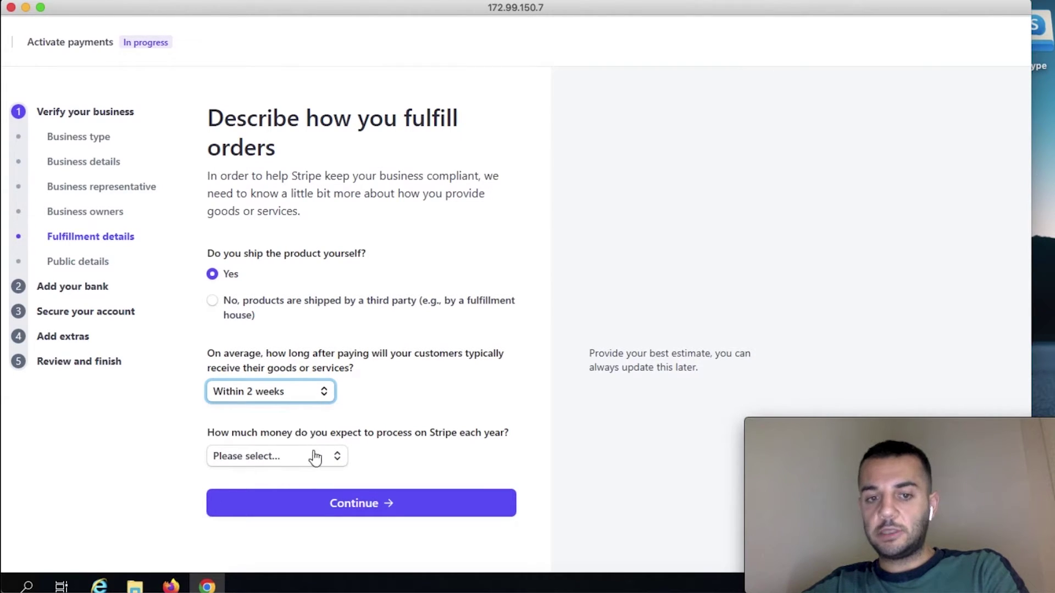
pyautogui.click(314, 456)
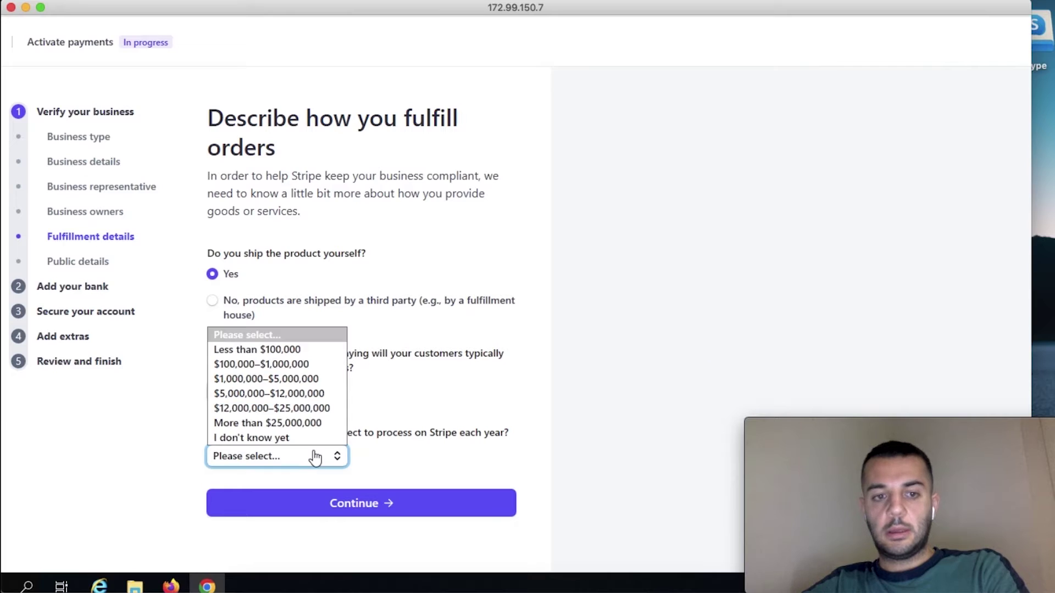
pyautogui.click(304, 365)
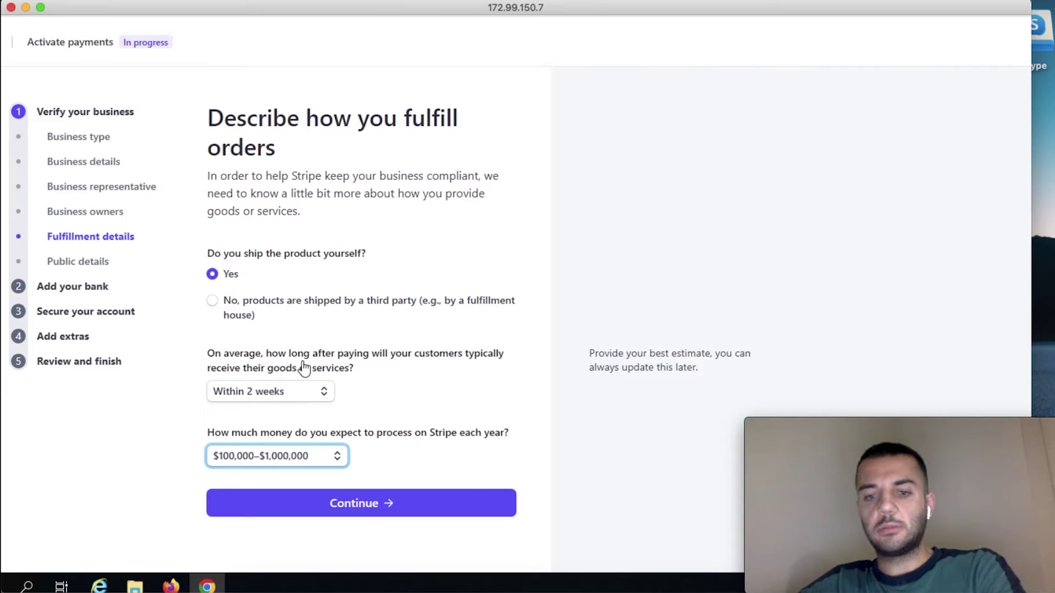
pyautogui.click(352, 503)
# Set the shortened descriptor to Launchigo, correcting the mistyped entry.
pyautogui.moveTo(1021, 186); pyautogui.dragTo(1020, 258)
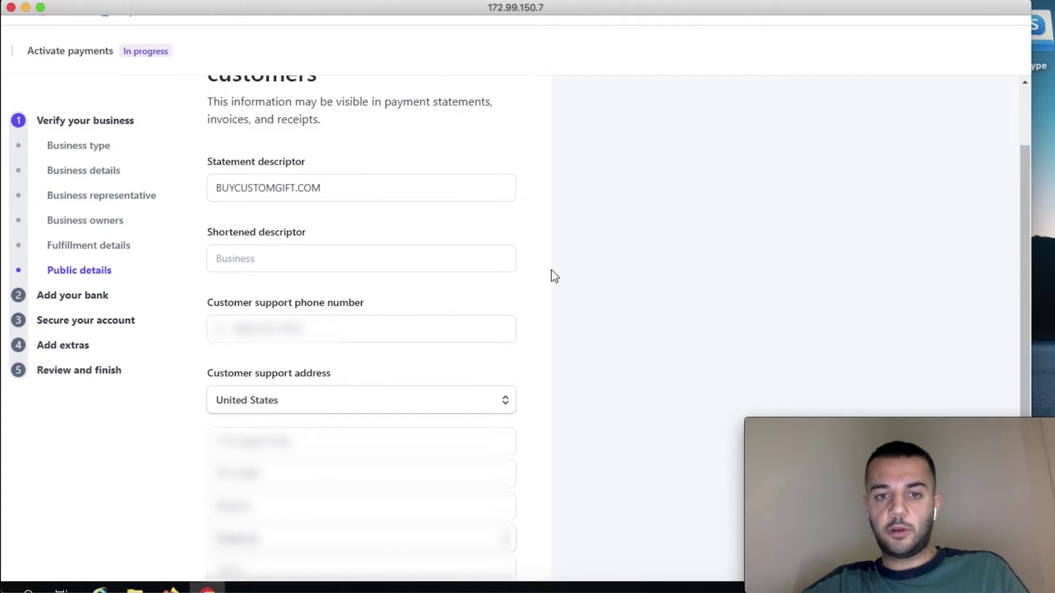
pyautogui.click(486, 261)
pyautogui.write('launcgel')
pyautogui.click(391, 592)
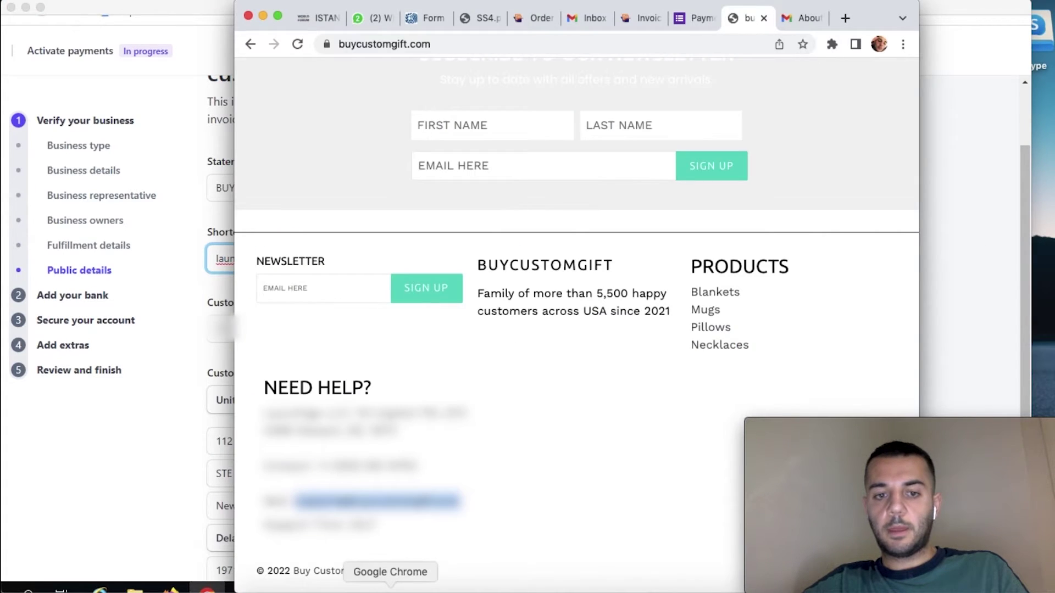
pyautogui.click(209, 475)
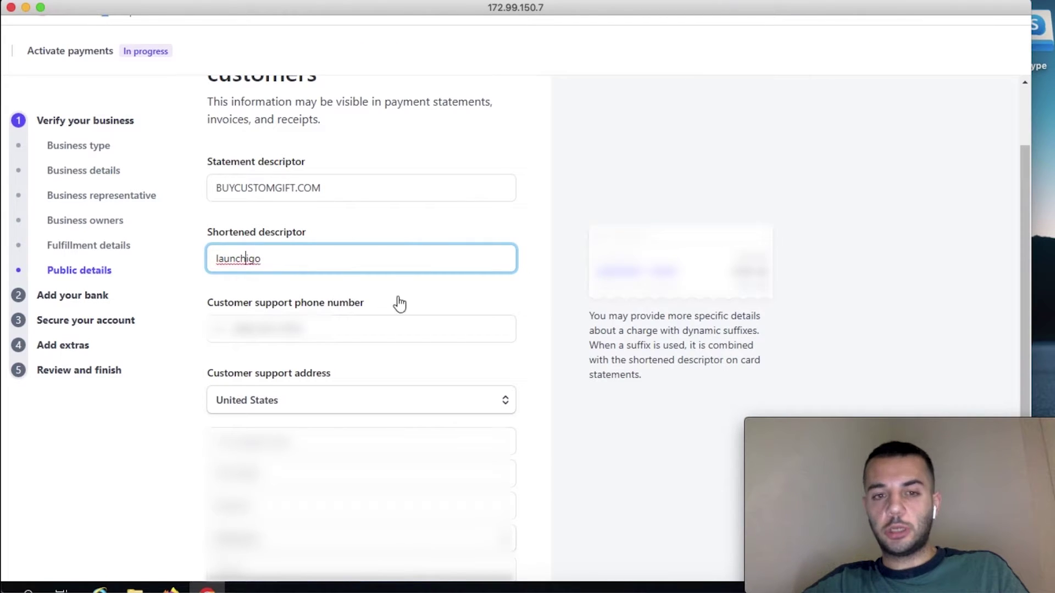
pyautogui.click(516, 291)
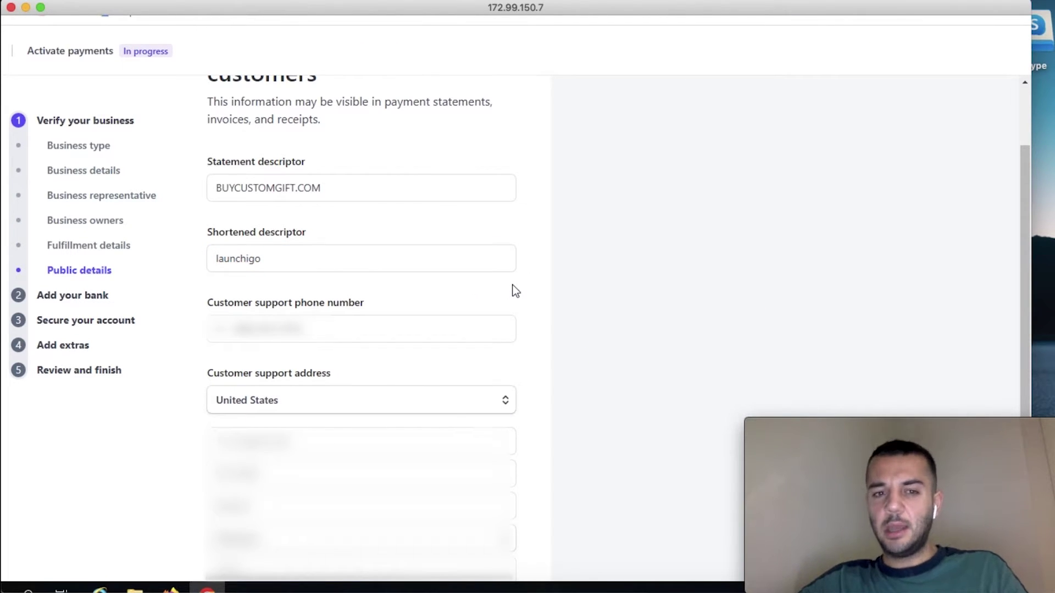
pyautogui.click(361, 256)
pyautogui.click(411, 278)
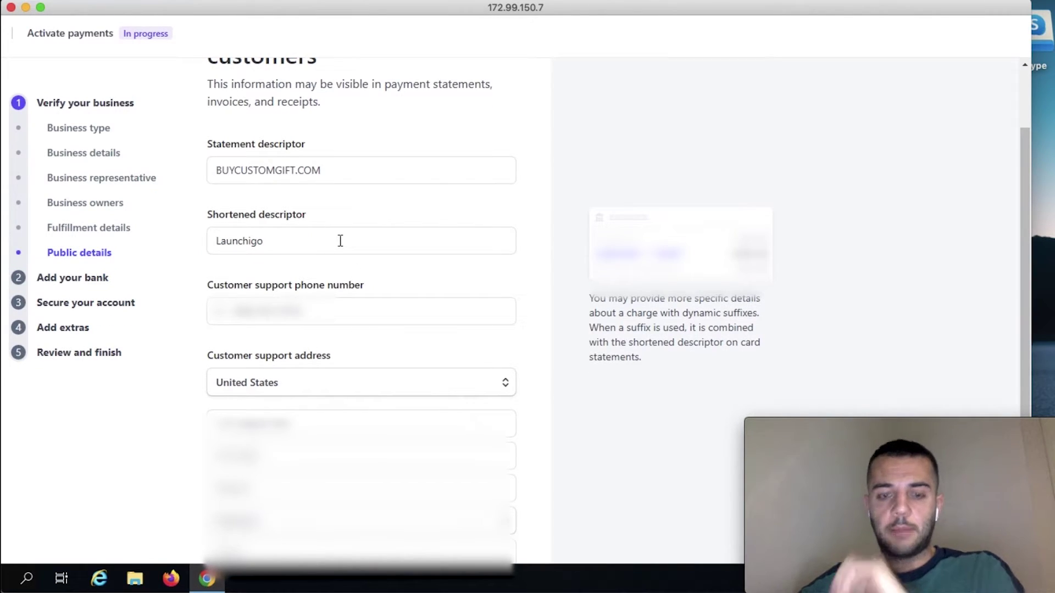
pyautogui.doubleClick(340, 241)
pyautogui.click(341, 241)
# Verify the statement descriptor BUYCUSTOMGIFT.COM and submit the public details.
pyautogui.click(403, 292)
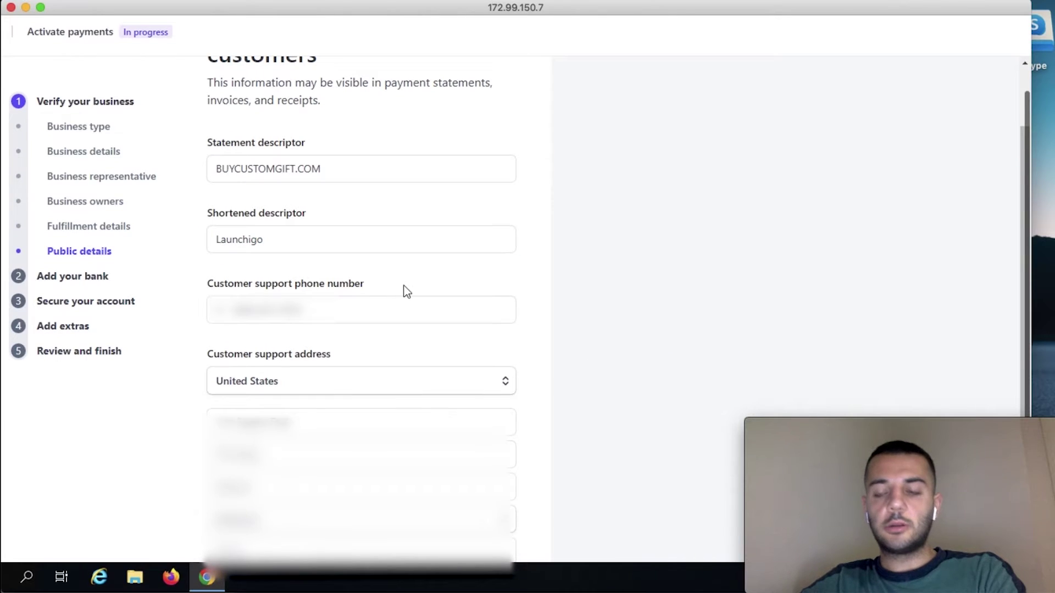
pyautogui.click(389, 176)
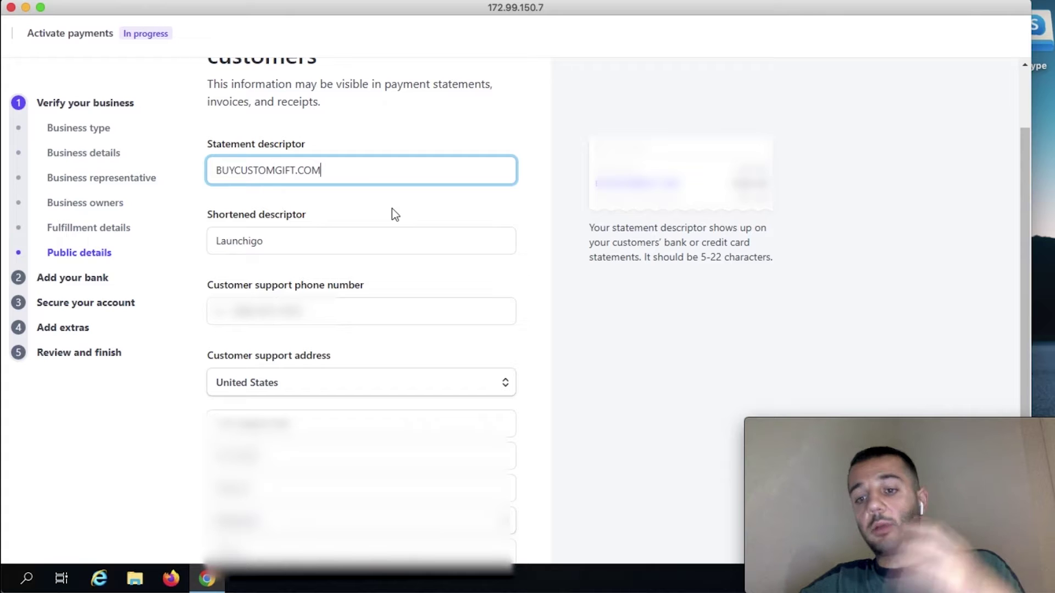
pyautogui.click(396, 210)
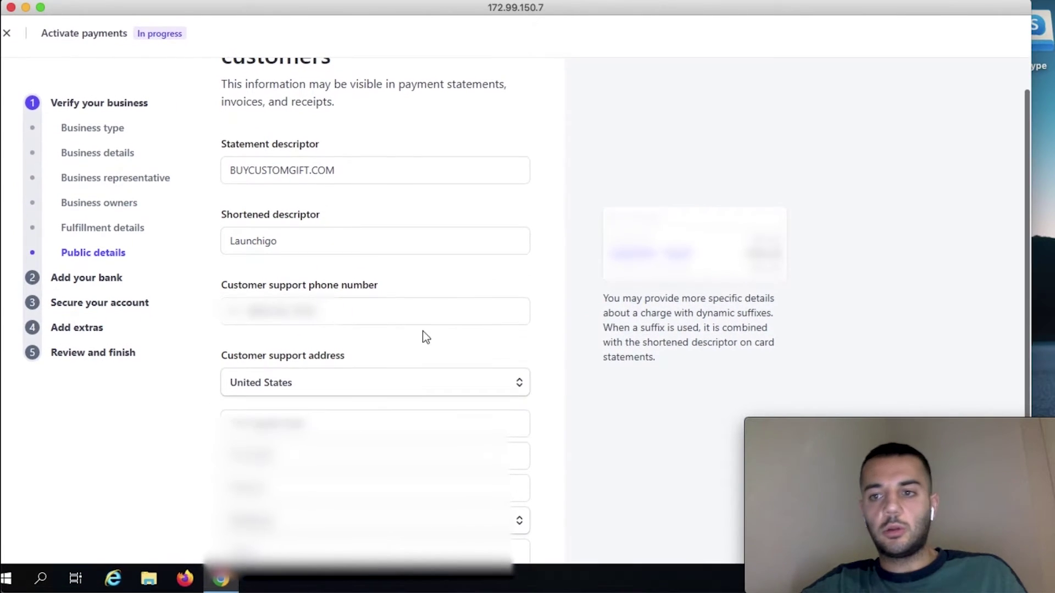
pyautogui.scroll(-3, 321, 517)
pyautogui.click(321, 517)
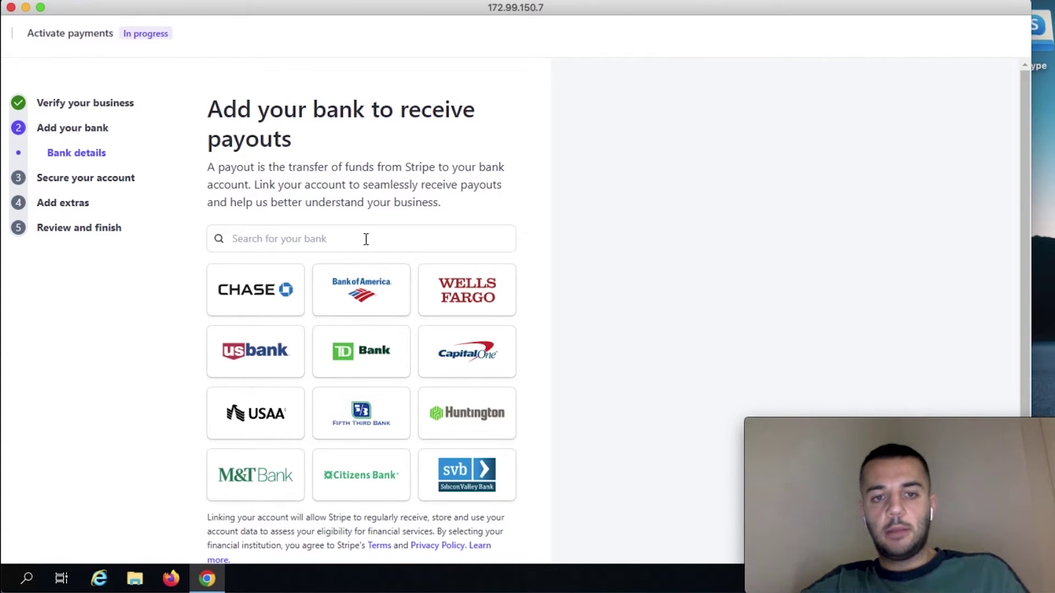
# Search the bank list for 'Mercury' and pick Mercury Bank as the payout bank.
pyautogui.click(366, 240)
pyautogui.write('Mercury')
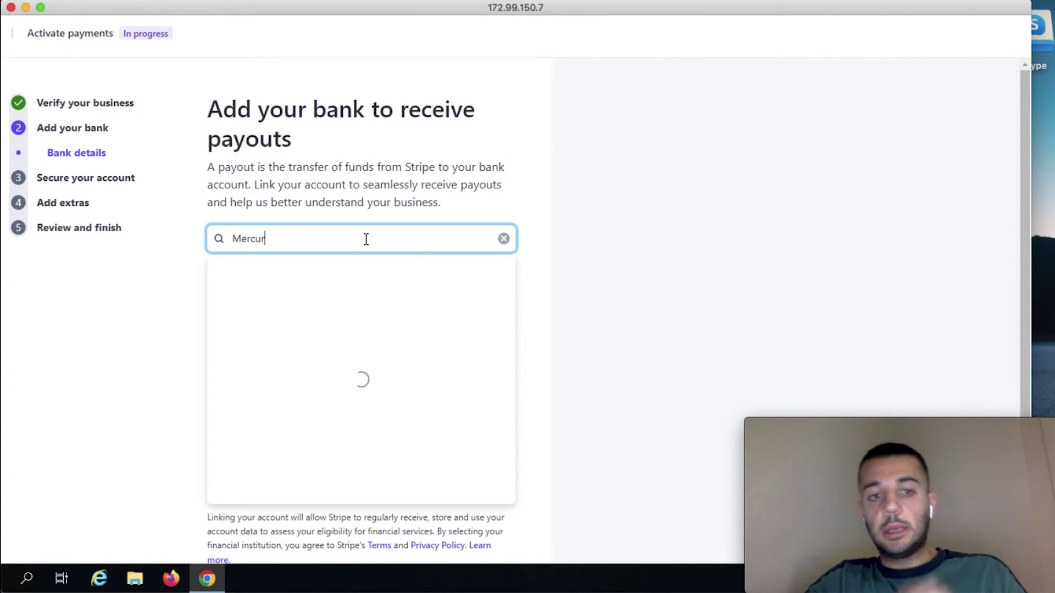
pyautogui.click(319, 283)
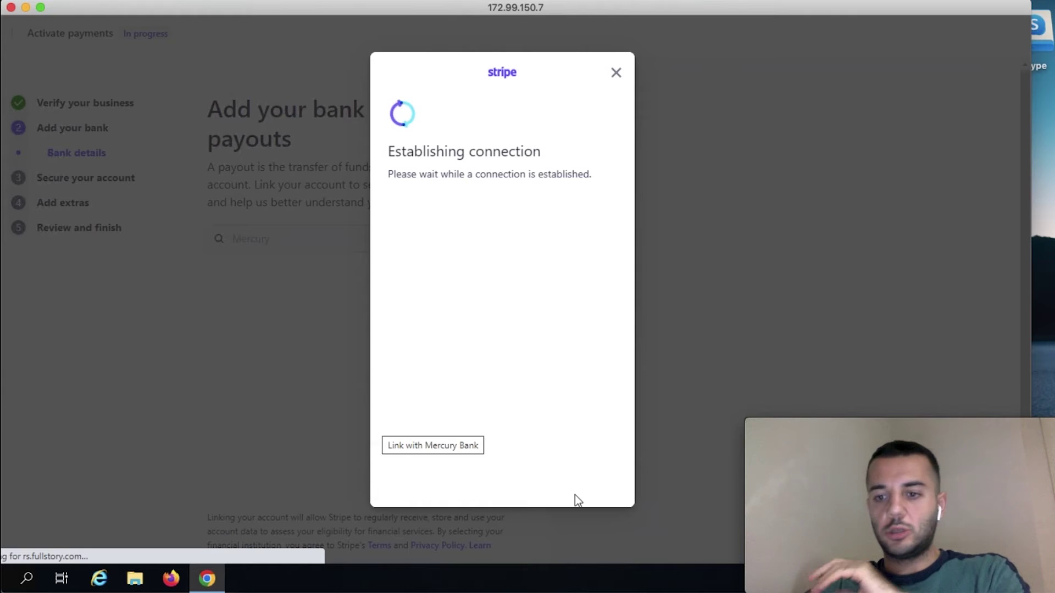
# Send the reply 'Okay' in the open Skype conversation.
pyautogui.click(390, 588)
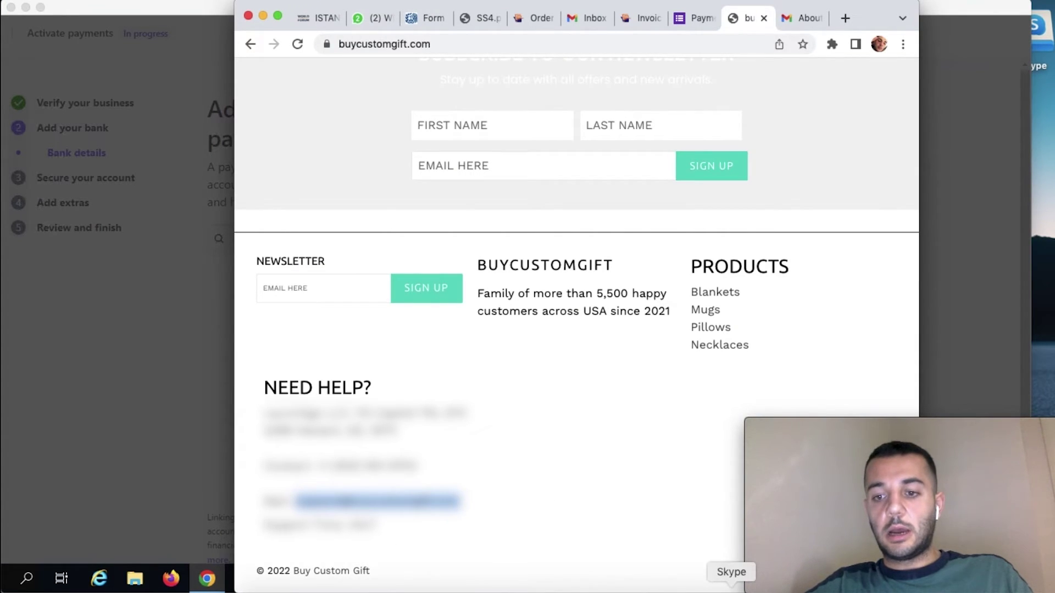
pyautogui.click(731, 587)
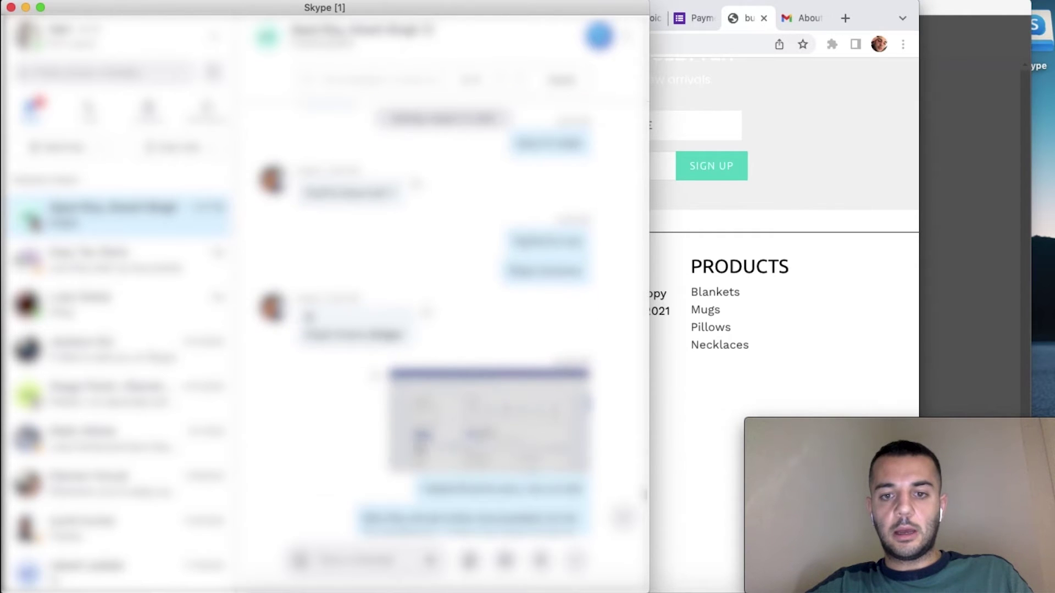
pyautogui.scroll(10, 563, 374)
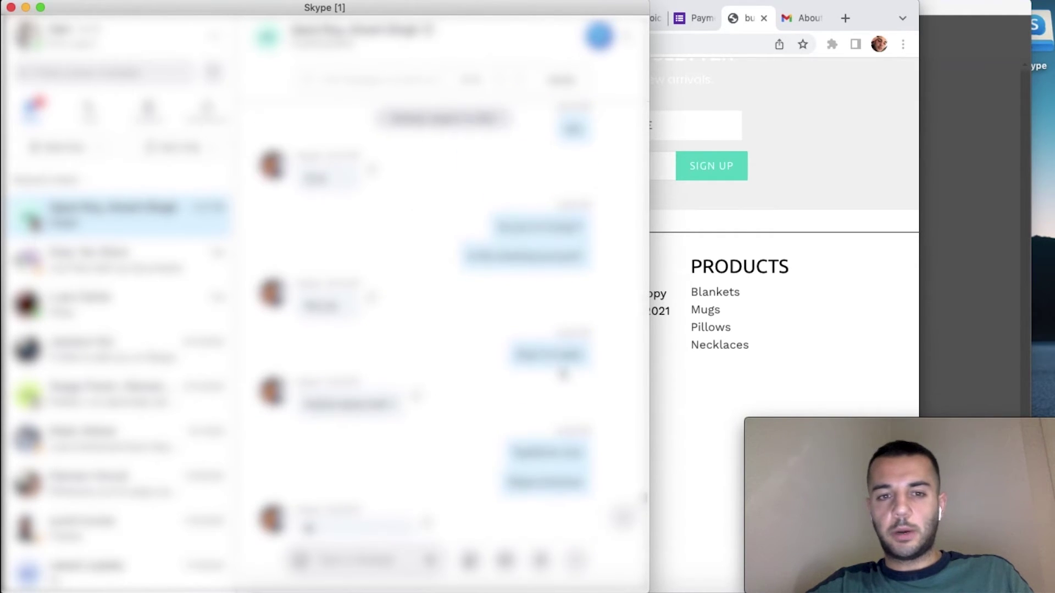
pyautogui.scroll(5, 563, 376)
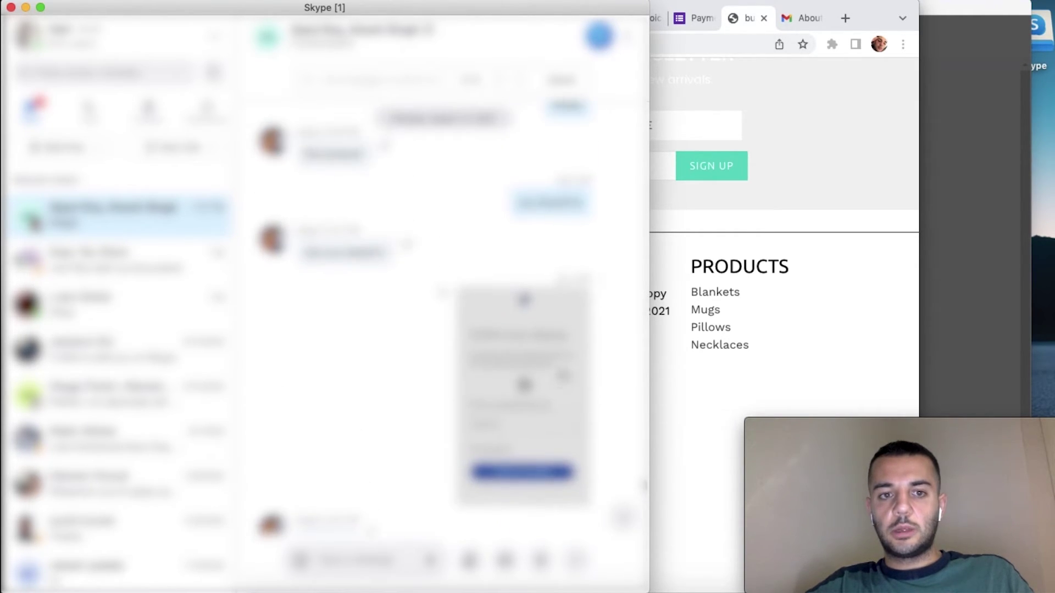
pyautogui.write('Okay')
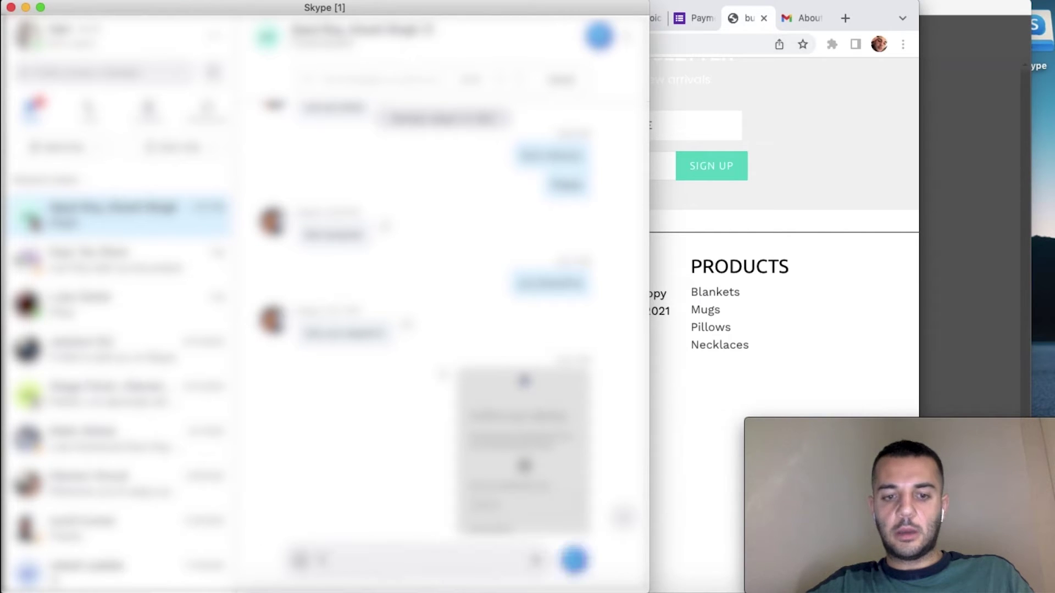
pyautogui.press('Return')
pyautogui.scroll(10, 407, 408)
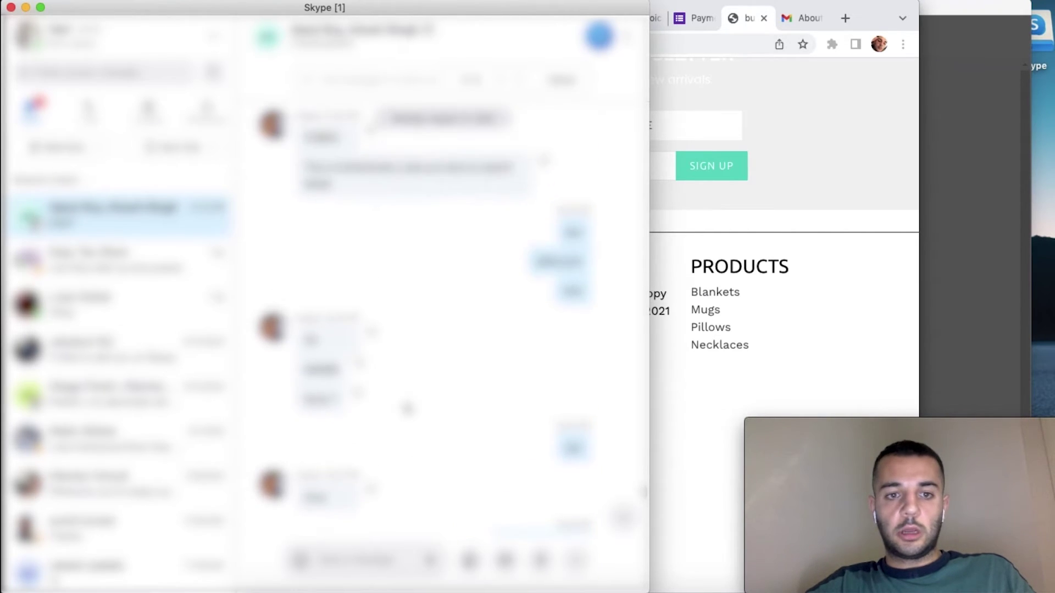
pyautogui.scroll(5, 407, 408)
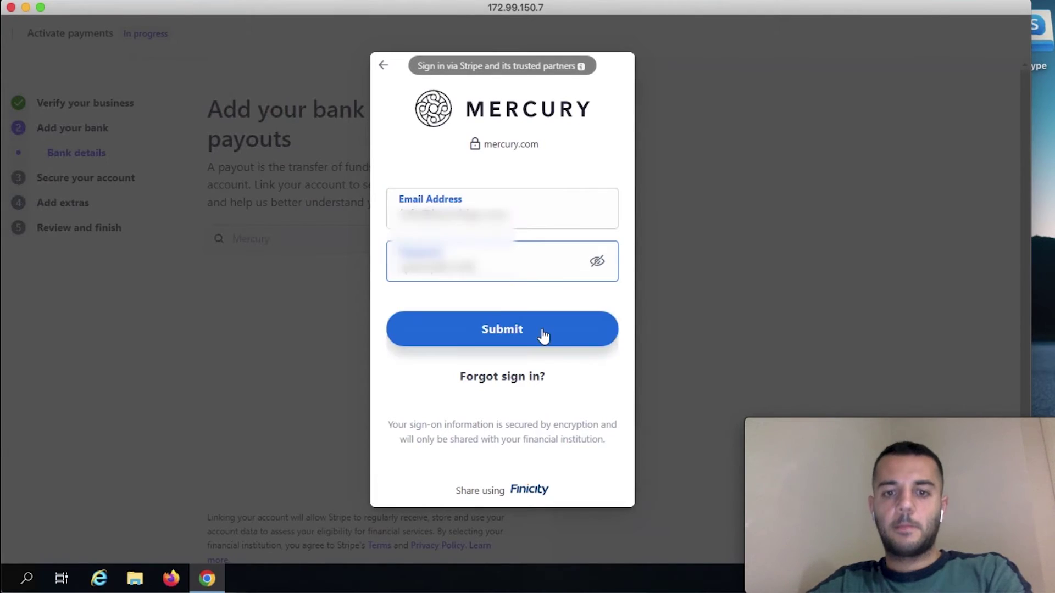
# Submit the Mercury sign-in credentials, then switch over to Skype.
pyautogui.click(543, 333)
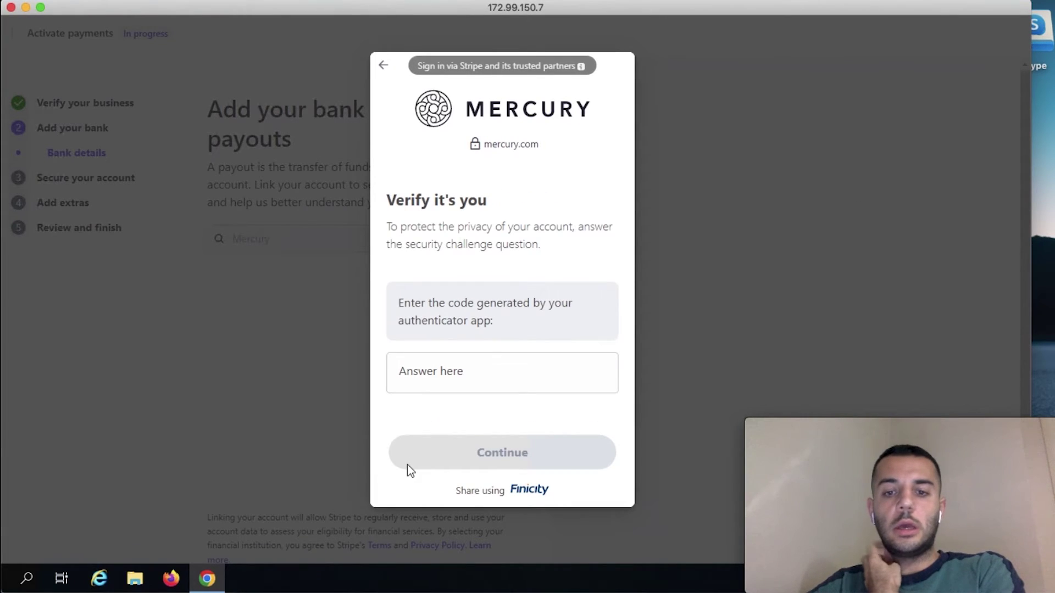
pyautogui.press('super+Tab')
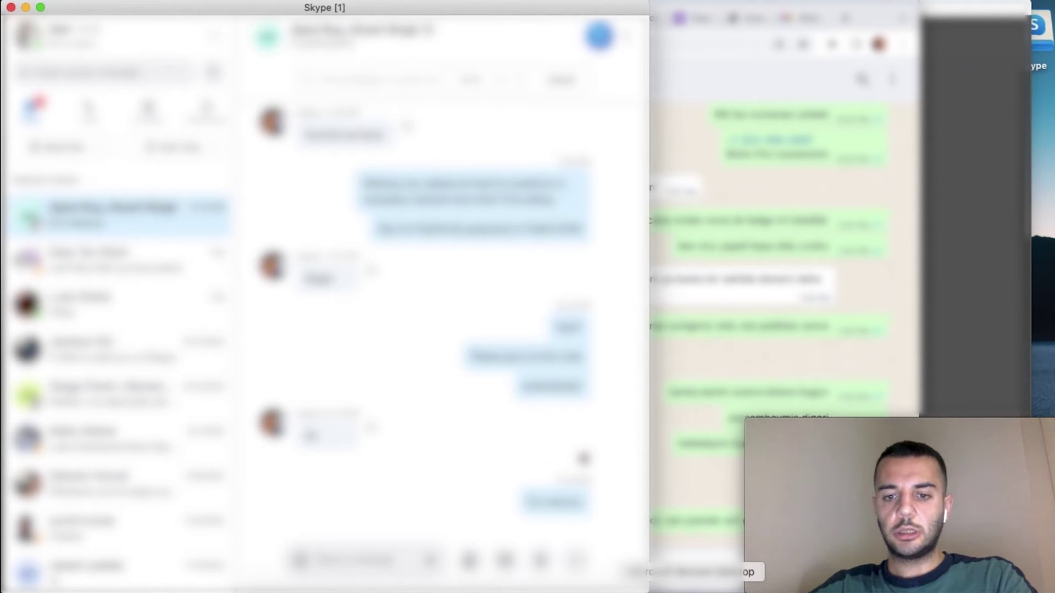
# Dismiss the Mercury prompt, paste the account number into both account-number fields, and save.
pyautogui.click(695, 585)
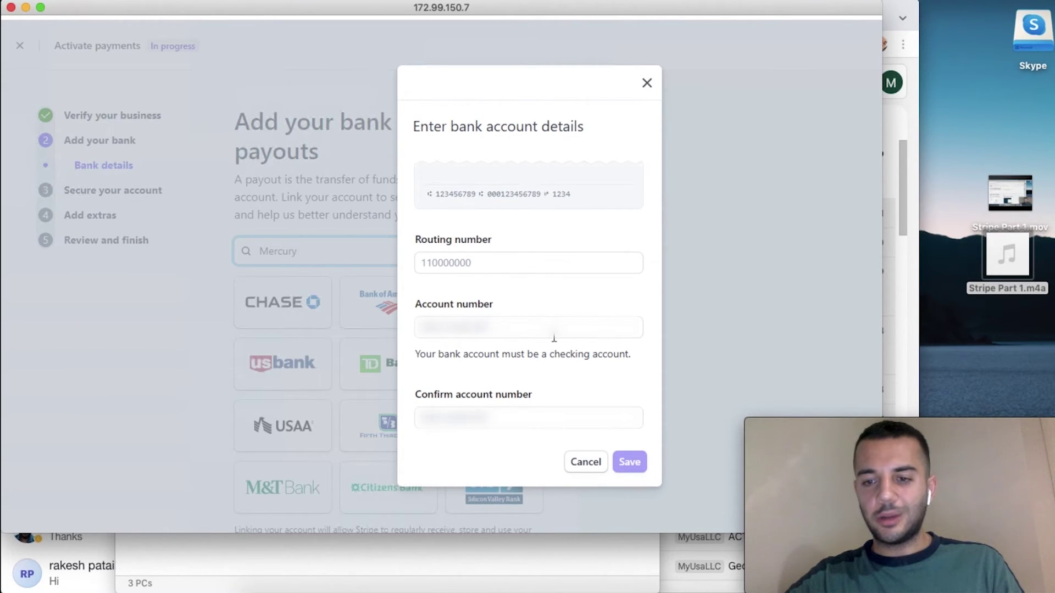
pyautogui.click(554, 336)
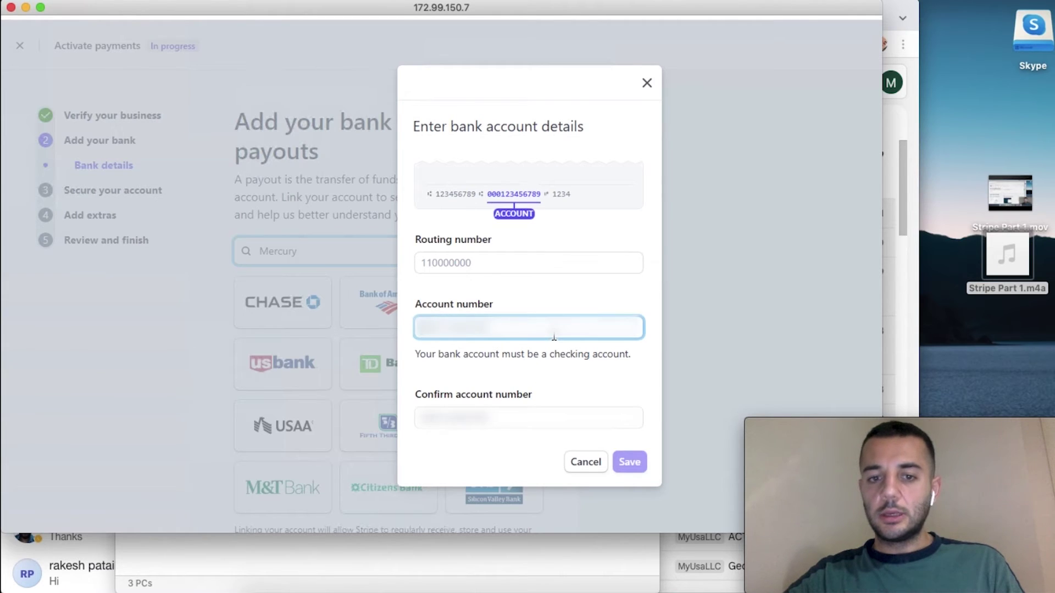
pyautogui.press('super+v')
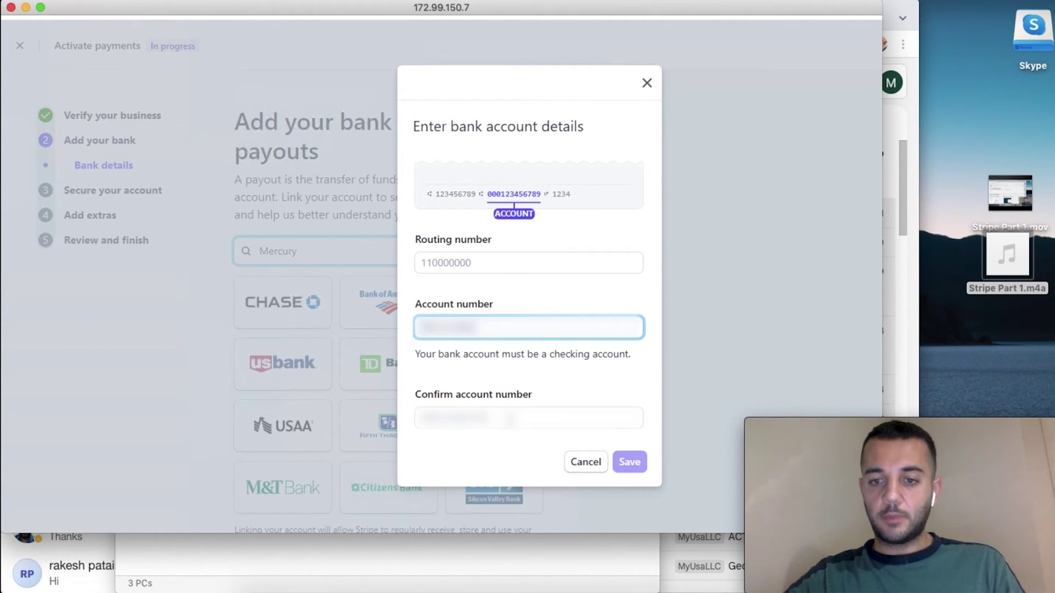
pyautogui.click(529, 418)
pyautogui.press('super+v')
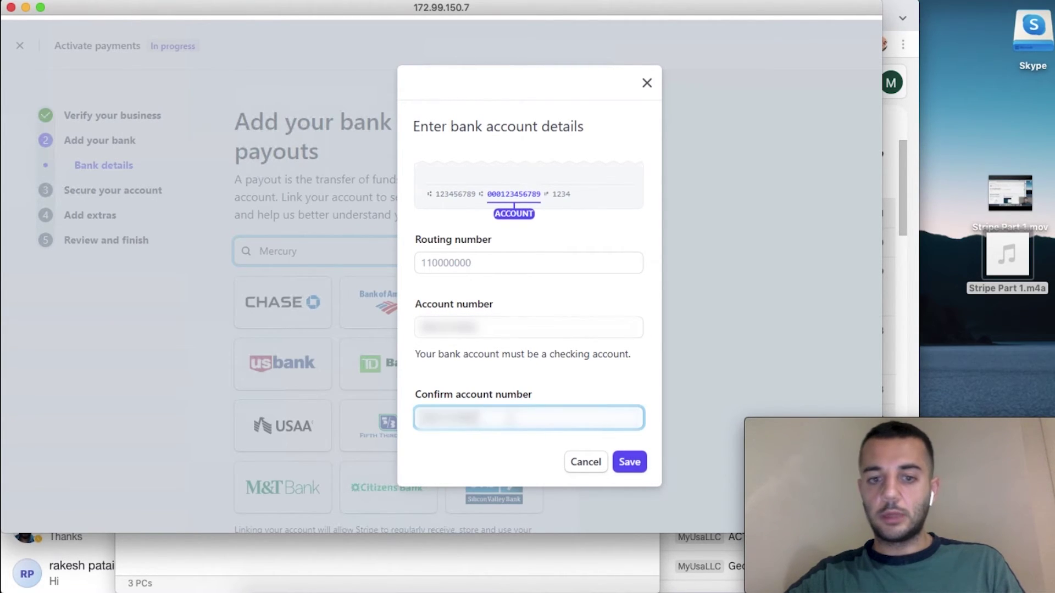
pyautogui.scroll(-1, 520, 373)
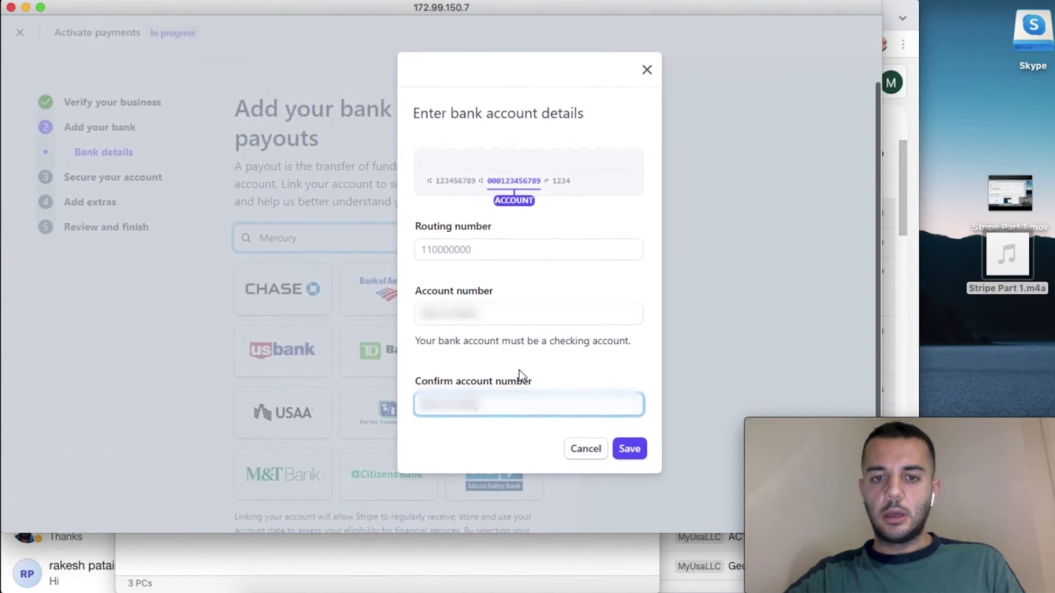
pyautogui.click(96, 561)
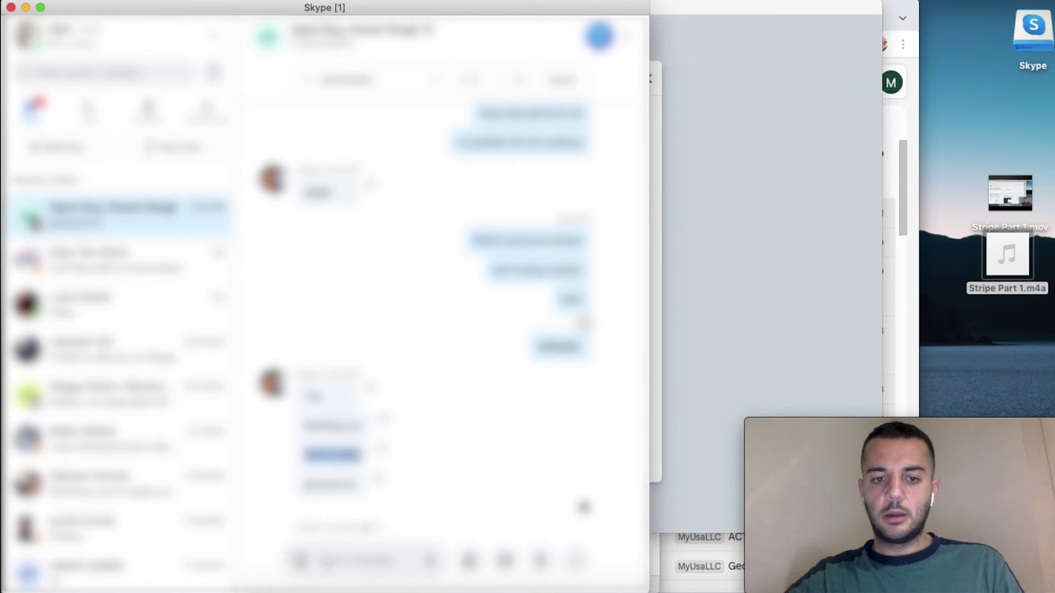
pyautogui.press('super+Tab')
pyautogui.click(628, 460)
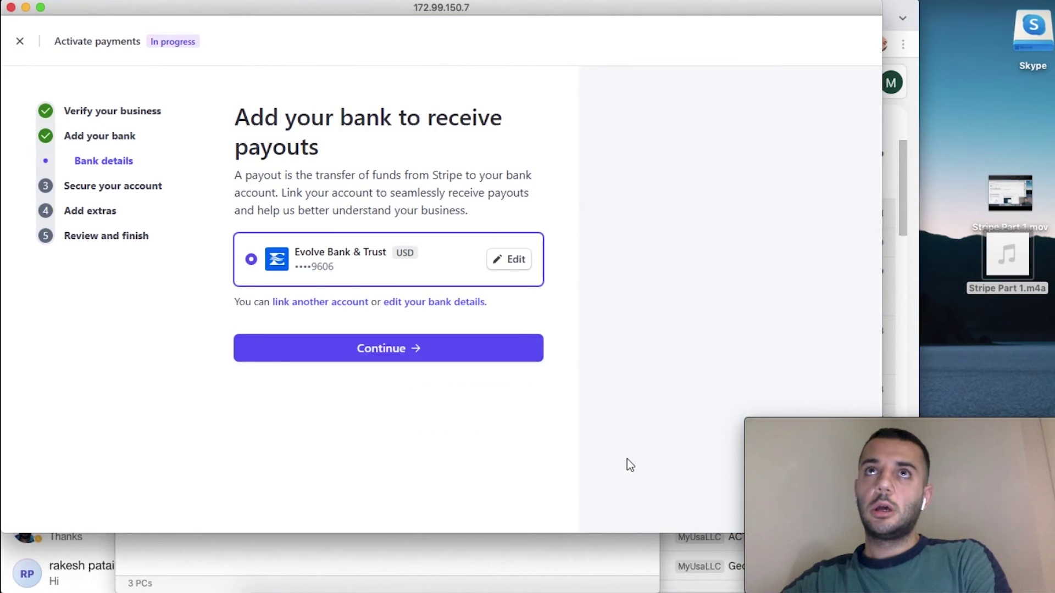
# Choose SMS two-step authentication, confirm the mobile number, and verify the texted six-digit code.
pyautogui.click(417, 352)
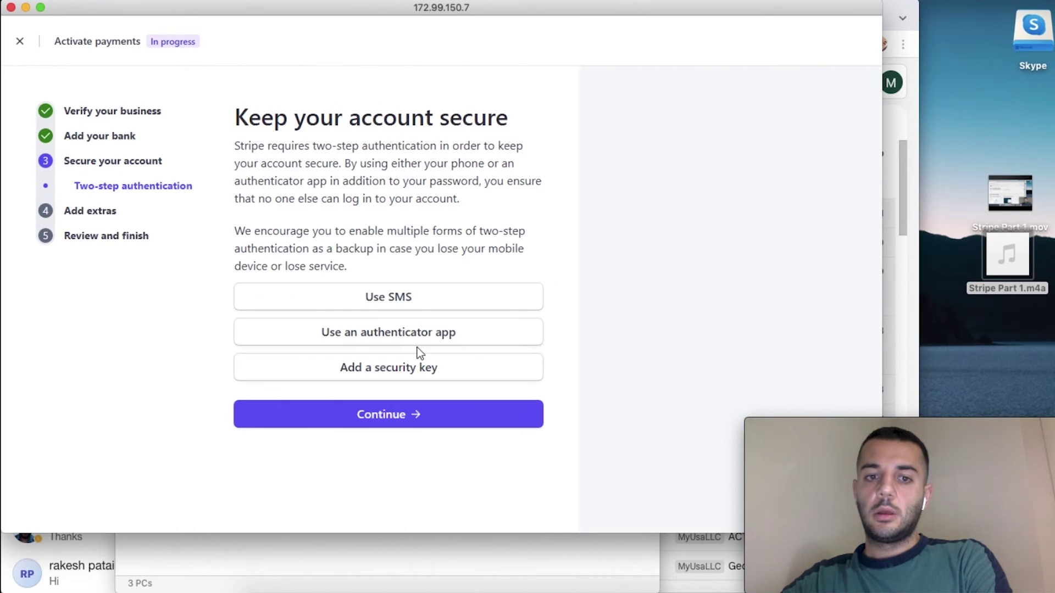
pyautogui.click(426, 303)
pyautogui.click(611, 306)
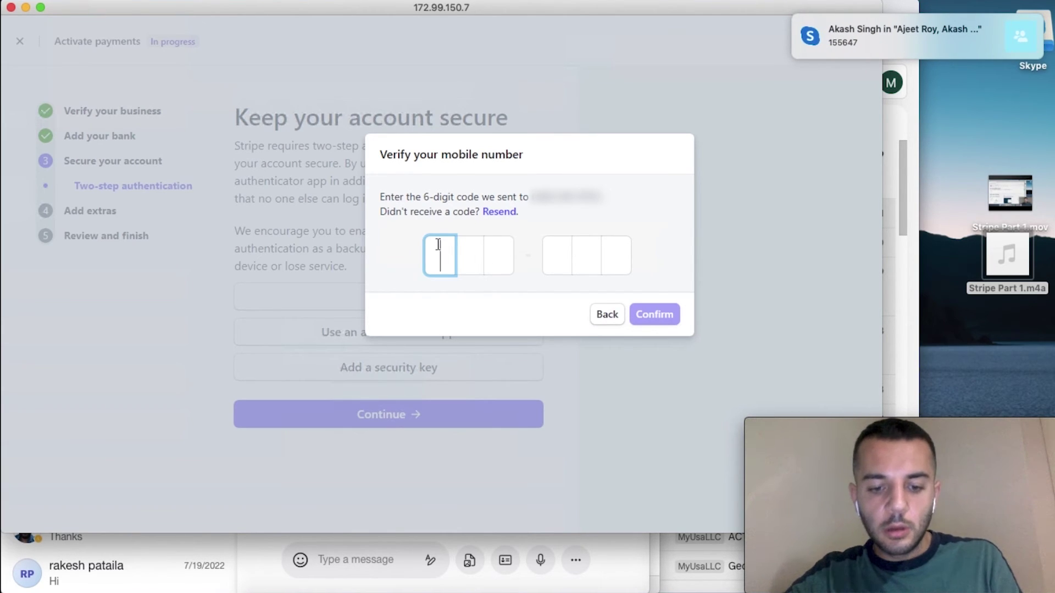
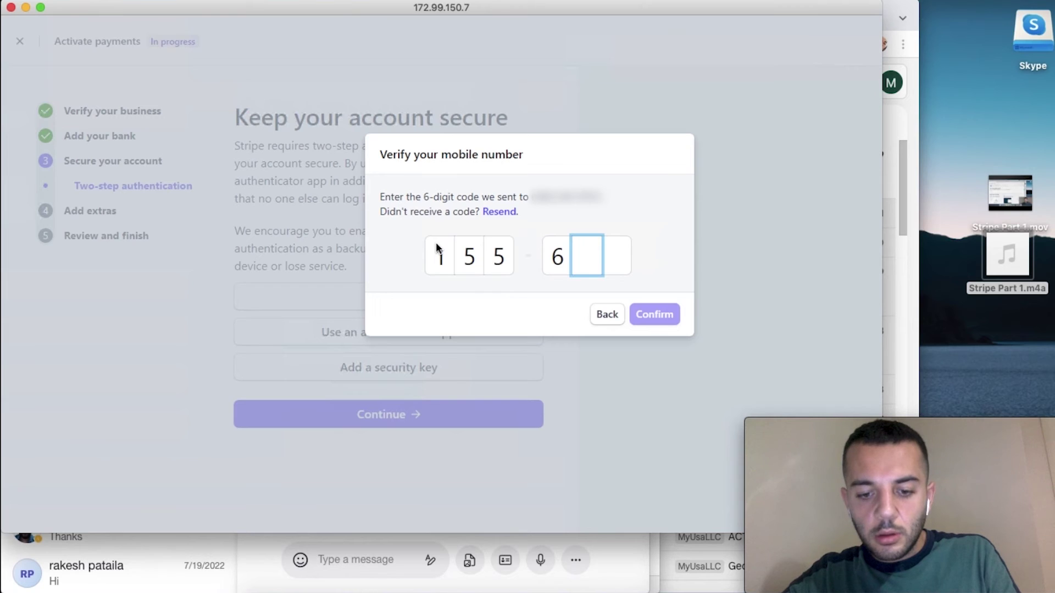
pyautogui.click(628, 314)
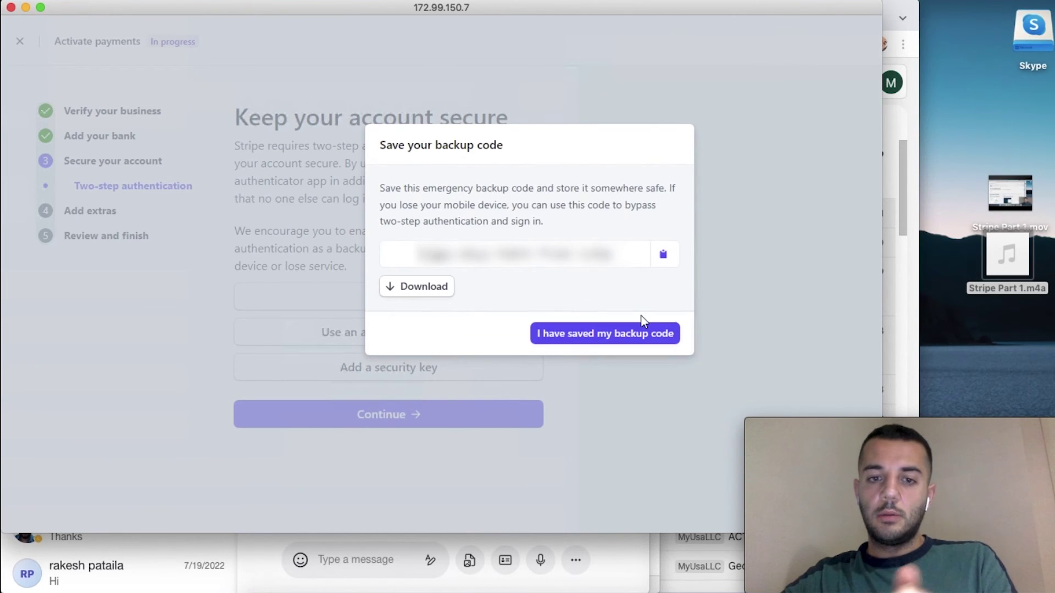
# Copy the backup code, confirm it has been saved, and finish the SMS setup.
pyautogui.click(665, 256)
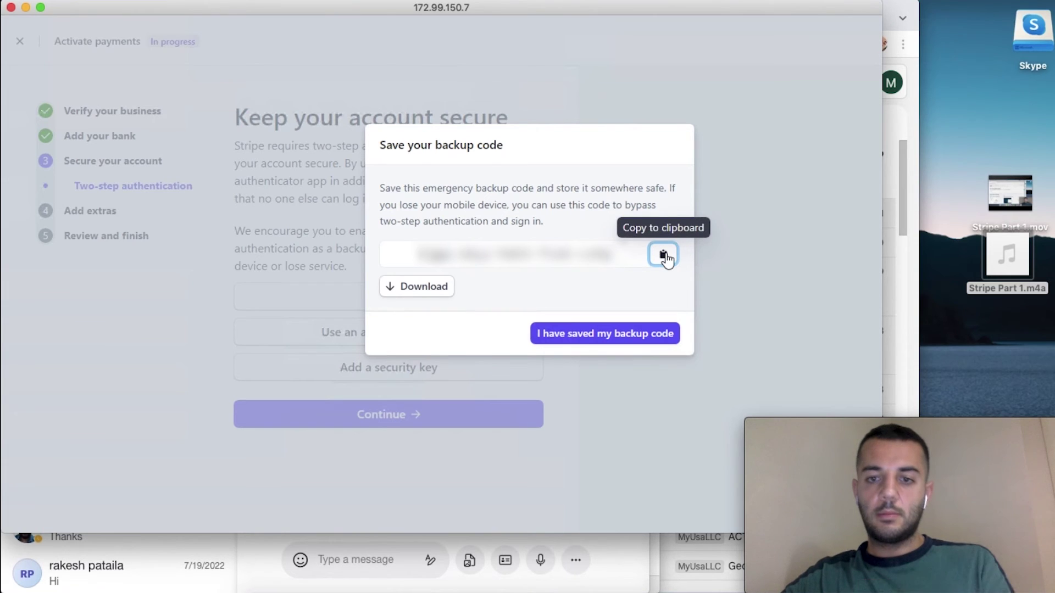
pyautogui.click(732, 588)
pyautogui.press('super+Tab')
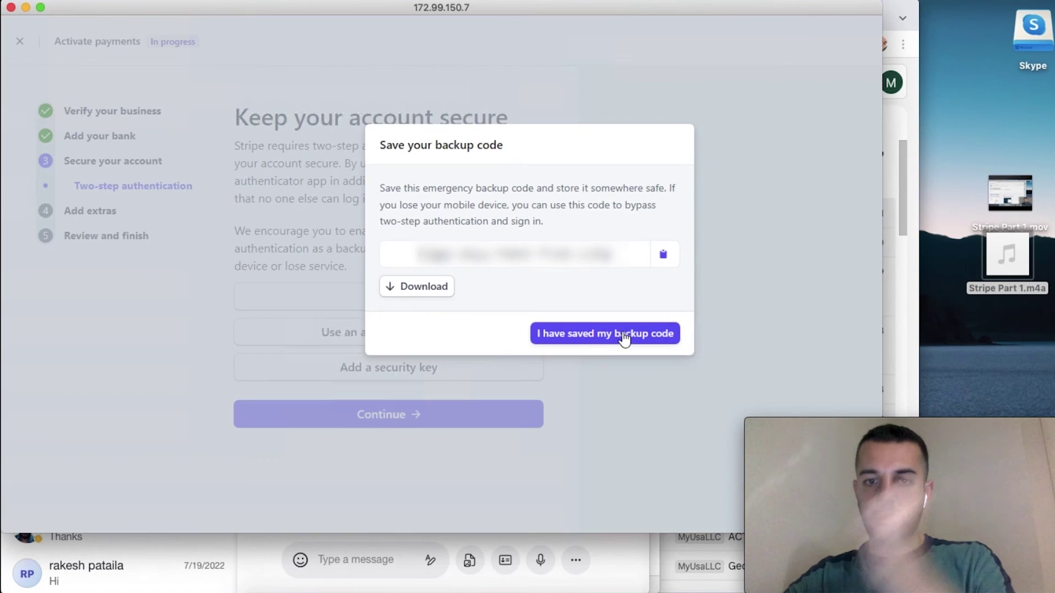
pyautogui.click(624, 333)
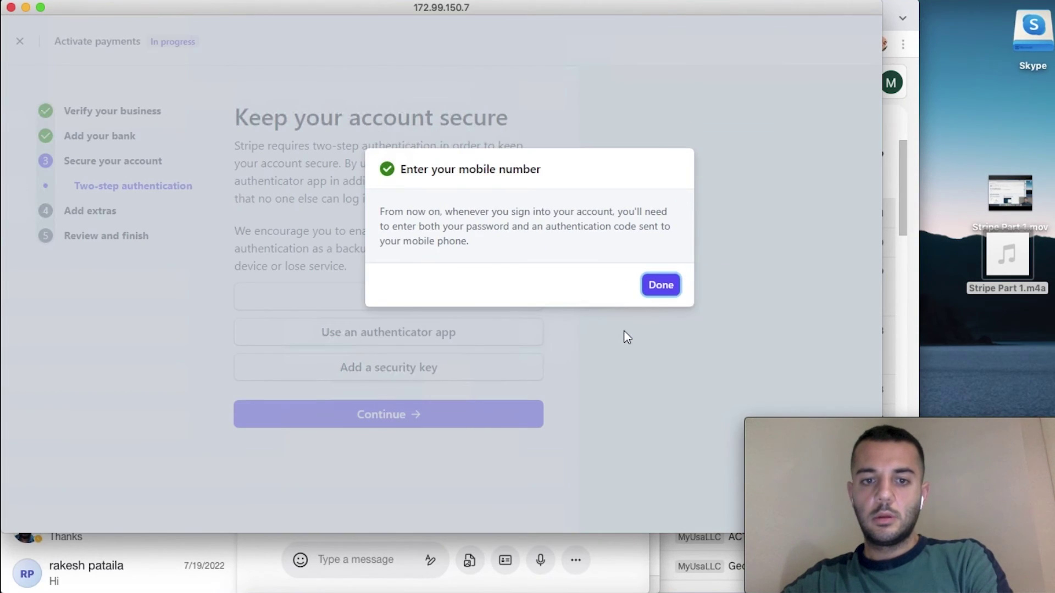
pyautogui.click(653, 289)
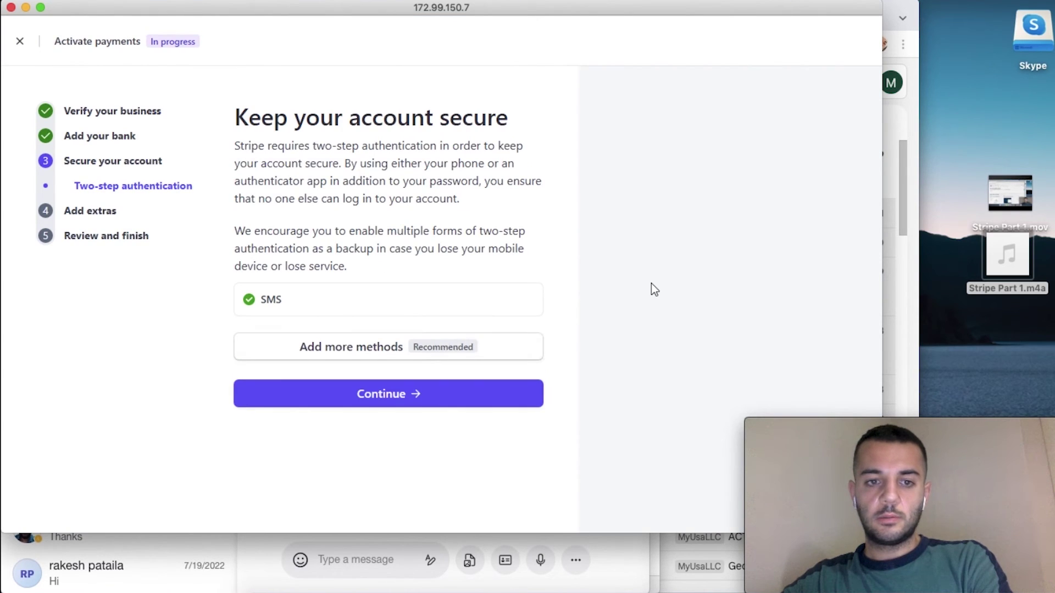
# Continue past account security, exit full screen, and widen the remote desktop window.
pyautogui.click(392, 396)
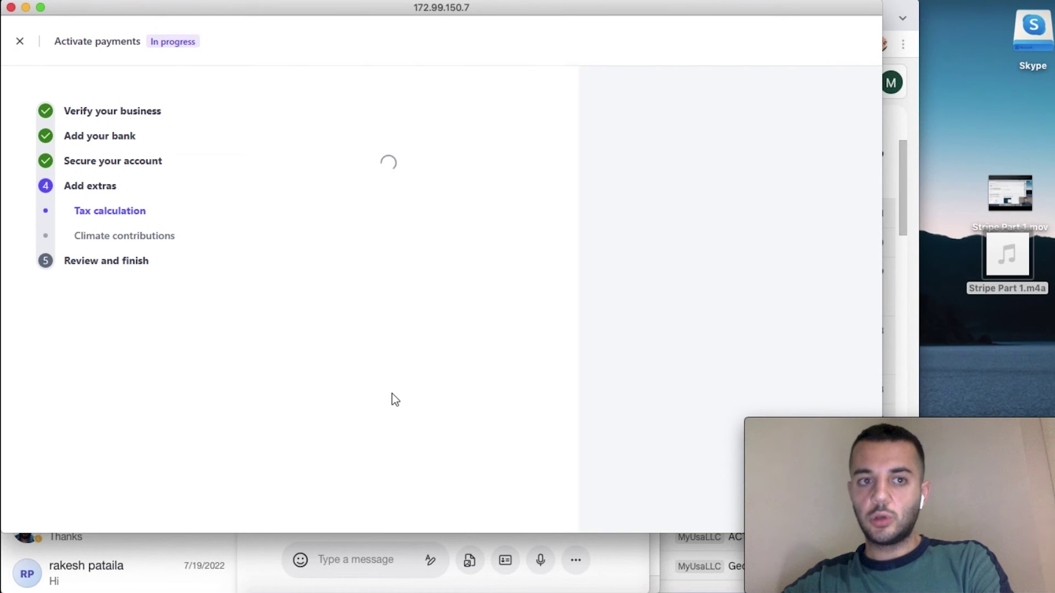
pyautogui.press('F11')
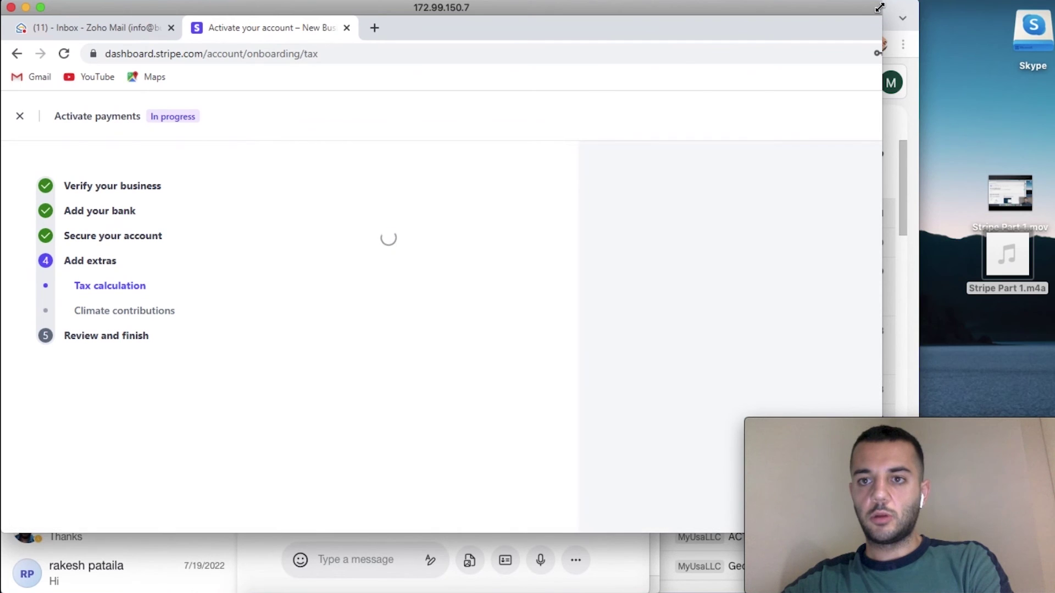
pyautogui.moveTo(879, 8); pyautogui.dragTo(1025, 7)
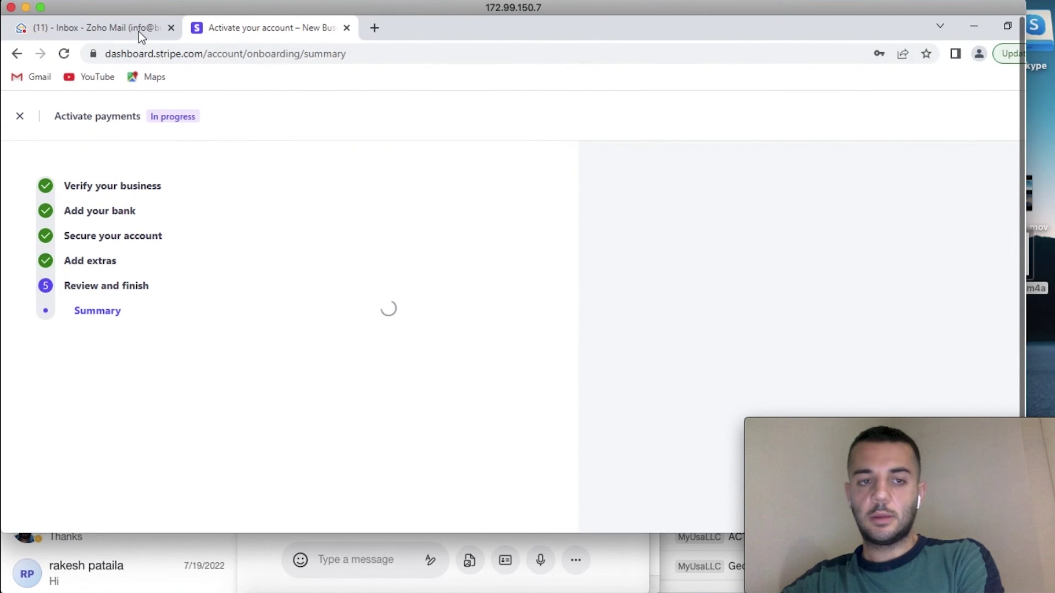
# Enter the owner's birth month, day and year under Additional information and submit.
pyautogui.scroll(-7, 128, 101)
pyautogui.click(453, 219)
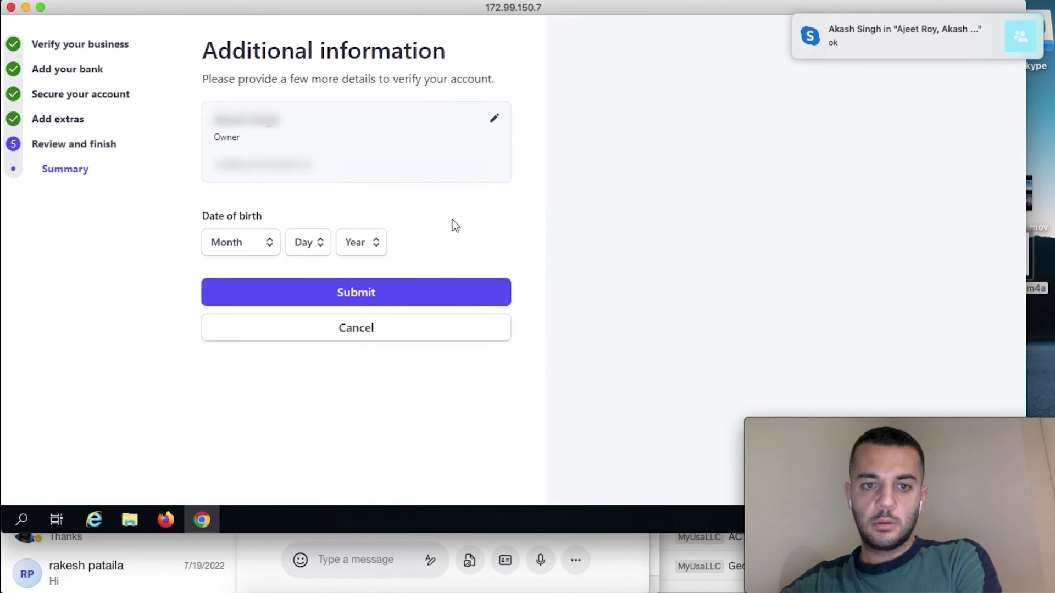
pyautogui.click(369, 242)
pyautogui.click(377, 127)
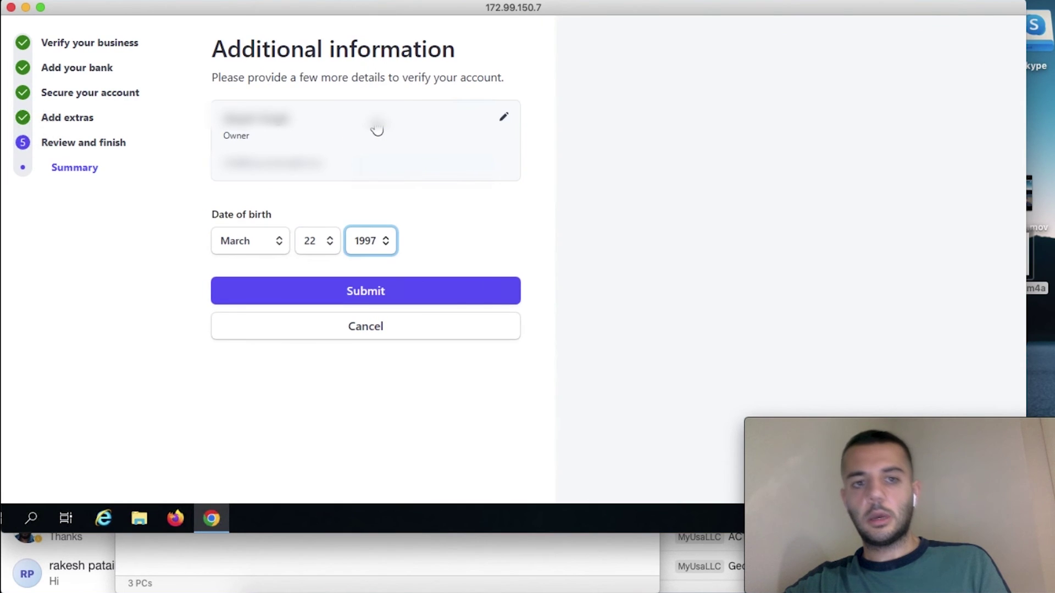
pyautogui.click(385, 291)
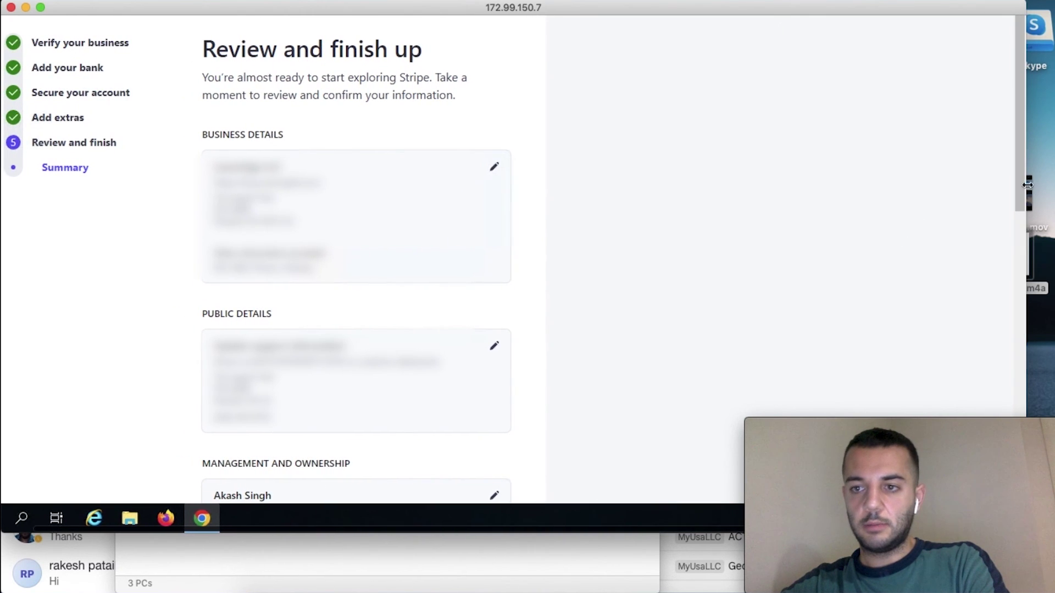
# Scroll to the bottom of Review and finish up and submit the activation.
pyautogui.moveTo(1021, 191); pyautogui.dragTo(1021, 467)
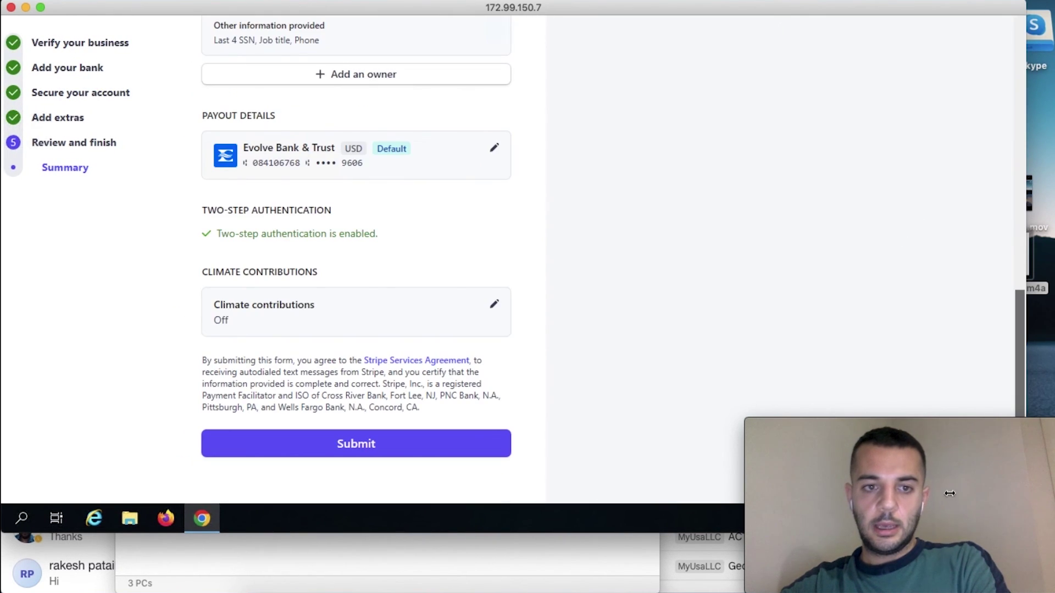
pyautogui.click(445, 450)
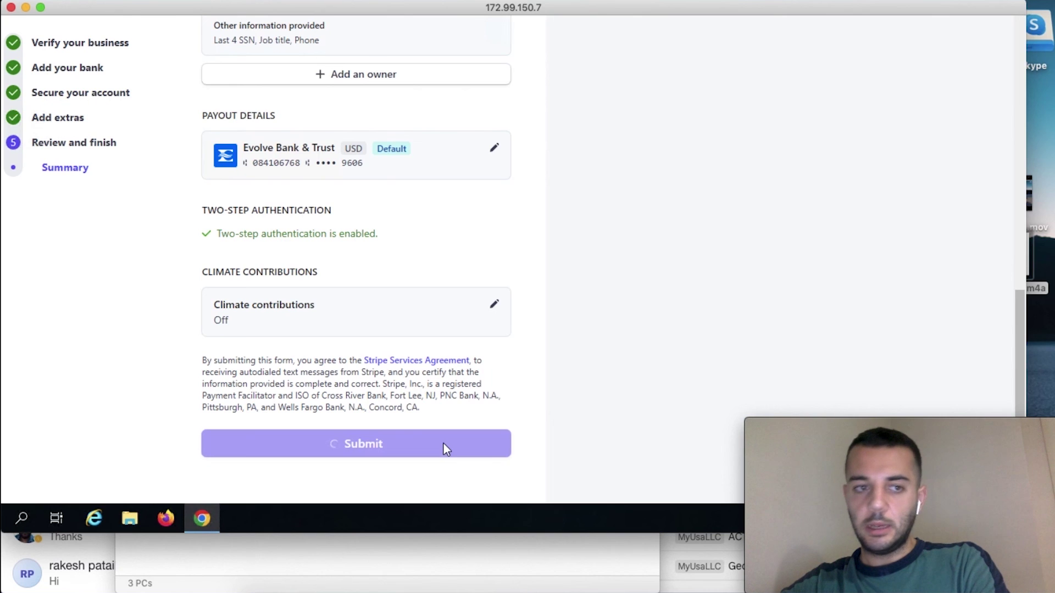